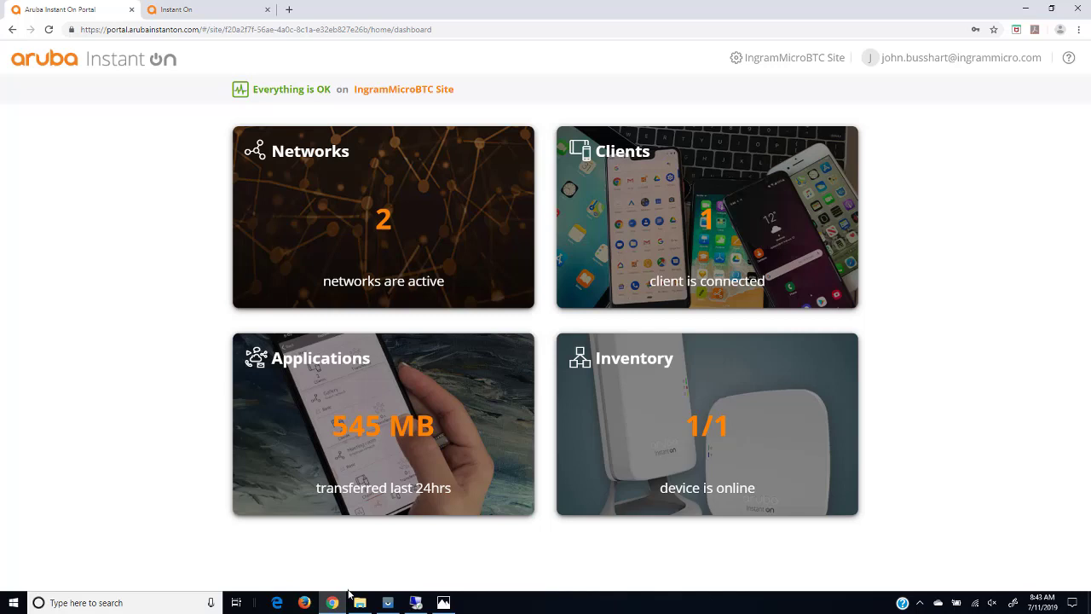
Examine the Networks list in the web portal and compare it with the one in the mirrored Instant On mobile app.
left_click(388, 603)
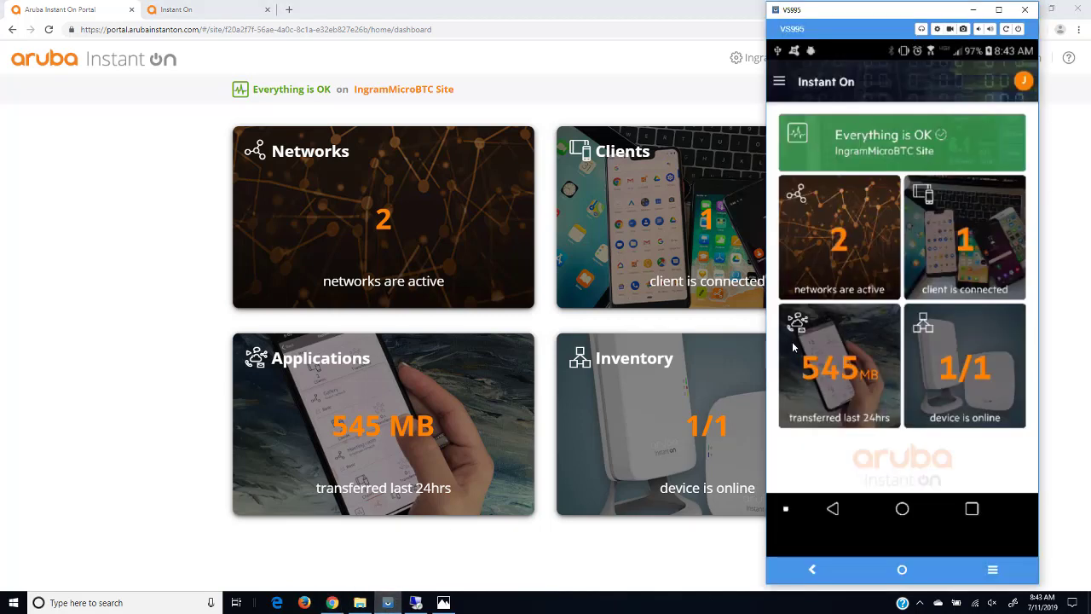
left_click(72, 305)
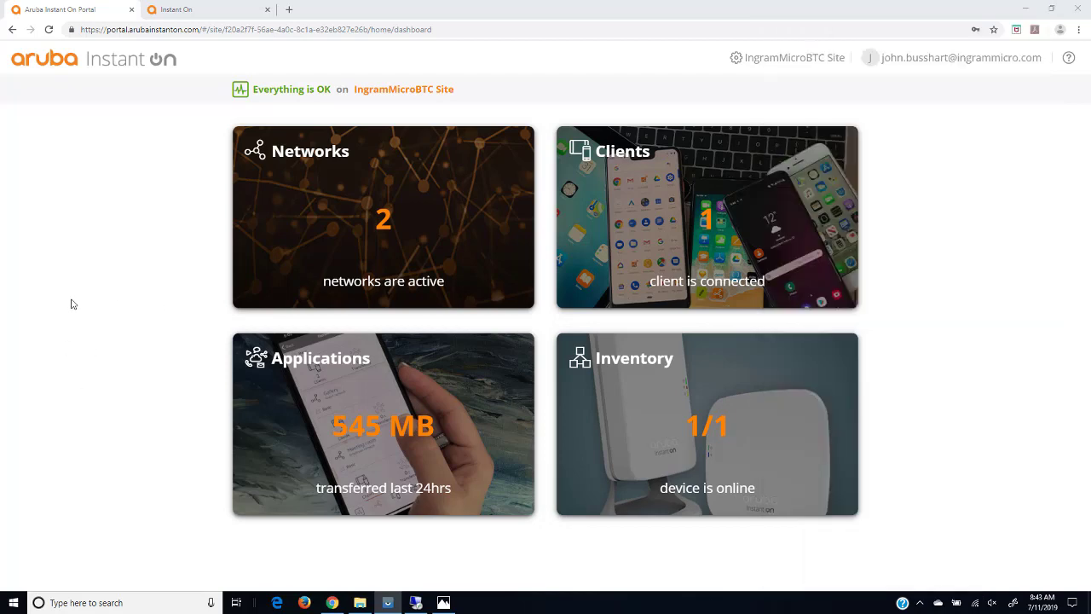
left_click(336, 237)
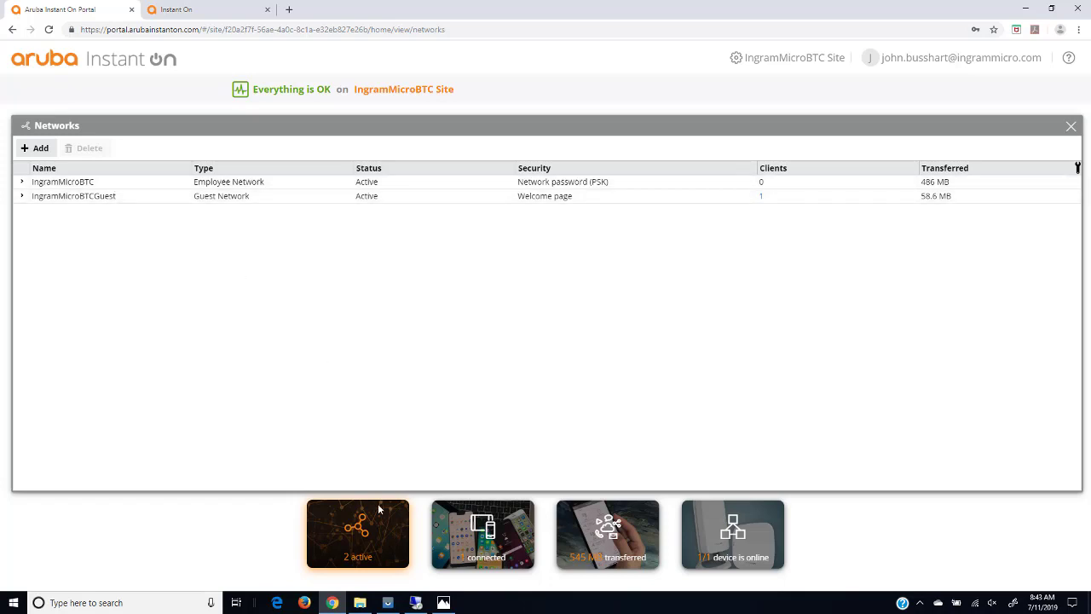
left_click(387, 601)
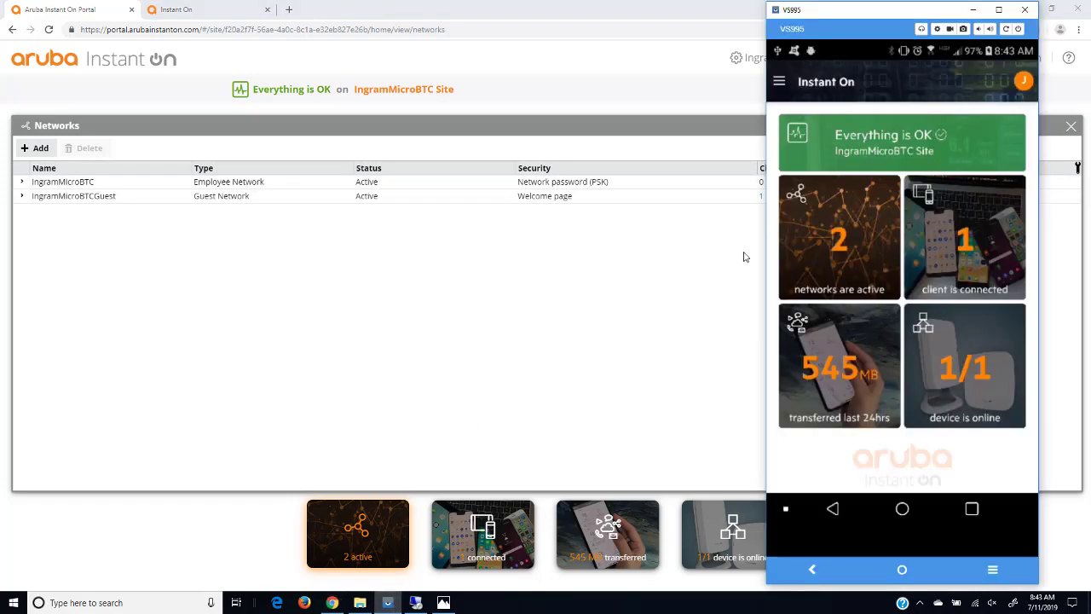
left_click(832, 205)
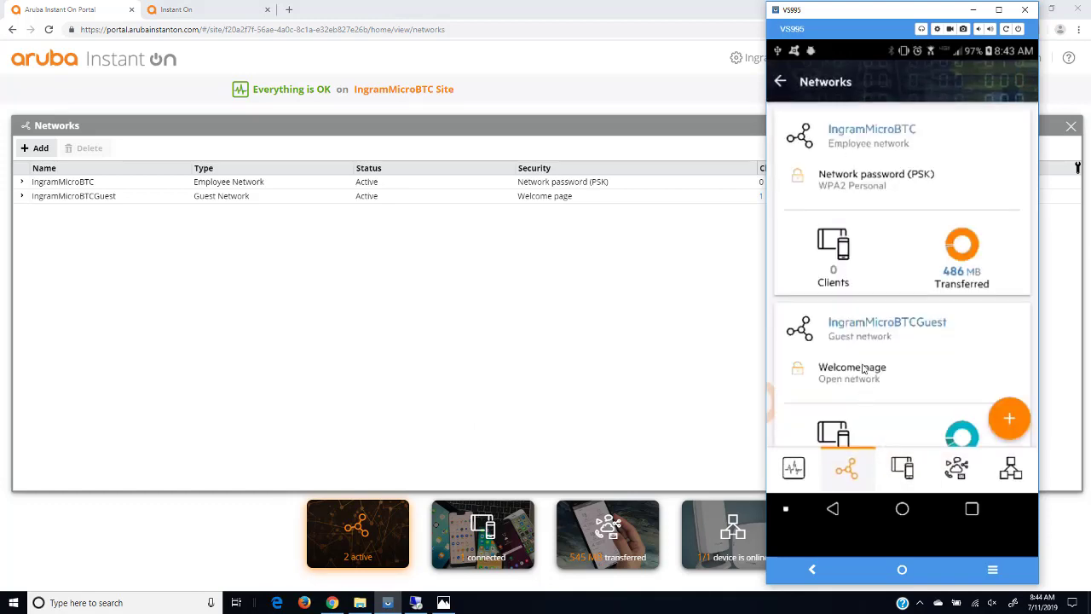
left_click(415, 327)
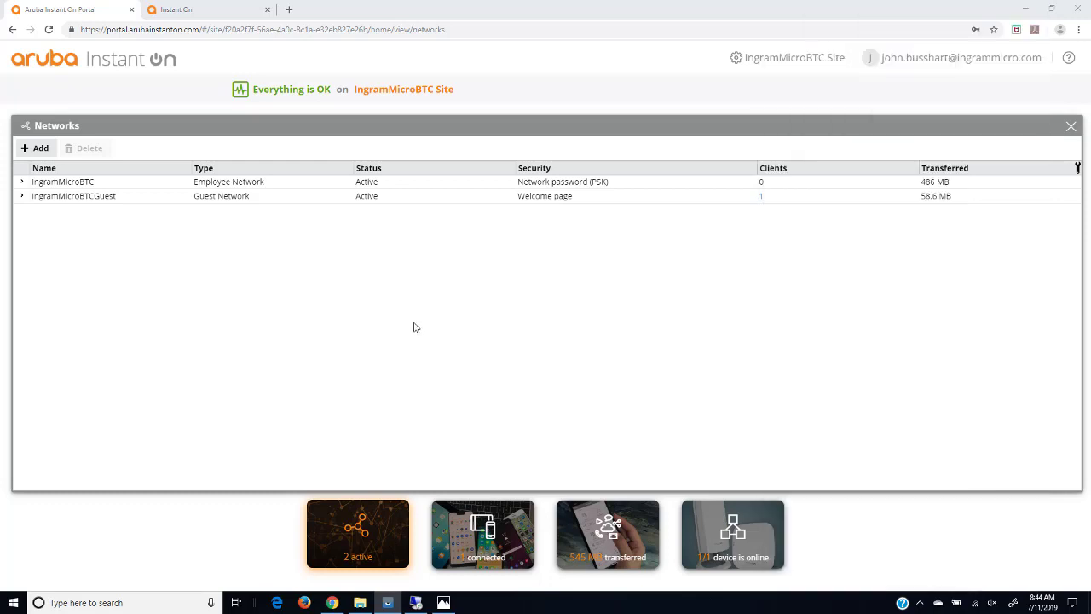
Review the IngramMicroBTC employee network's identification and security settings in the portal and in the mirrored mobile app.
left_click(21, 182)
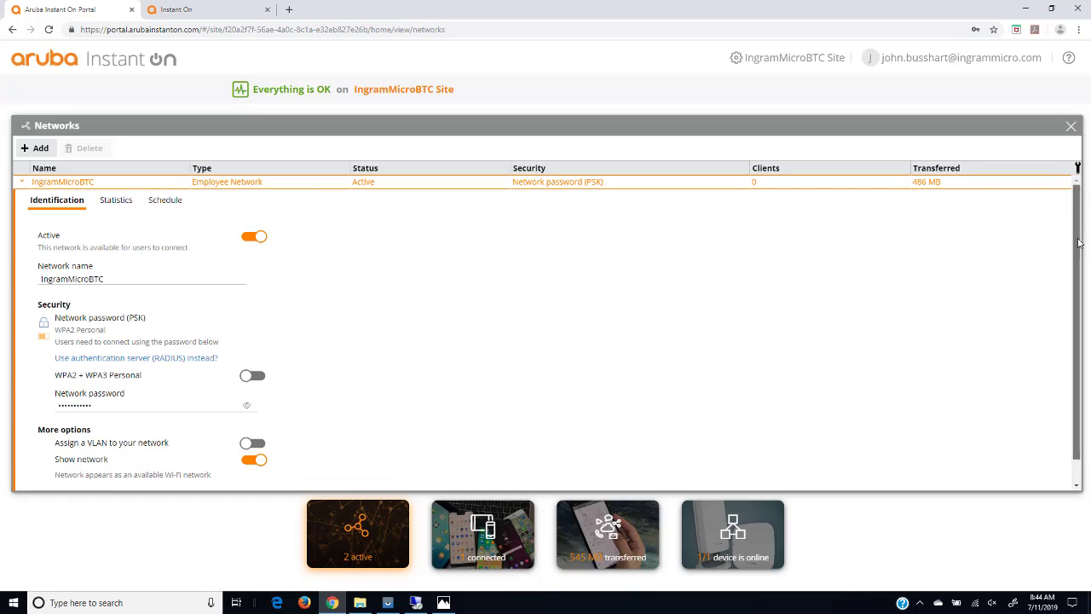
left_click_drag(1078, 242, 1079, 193)
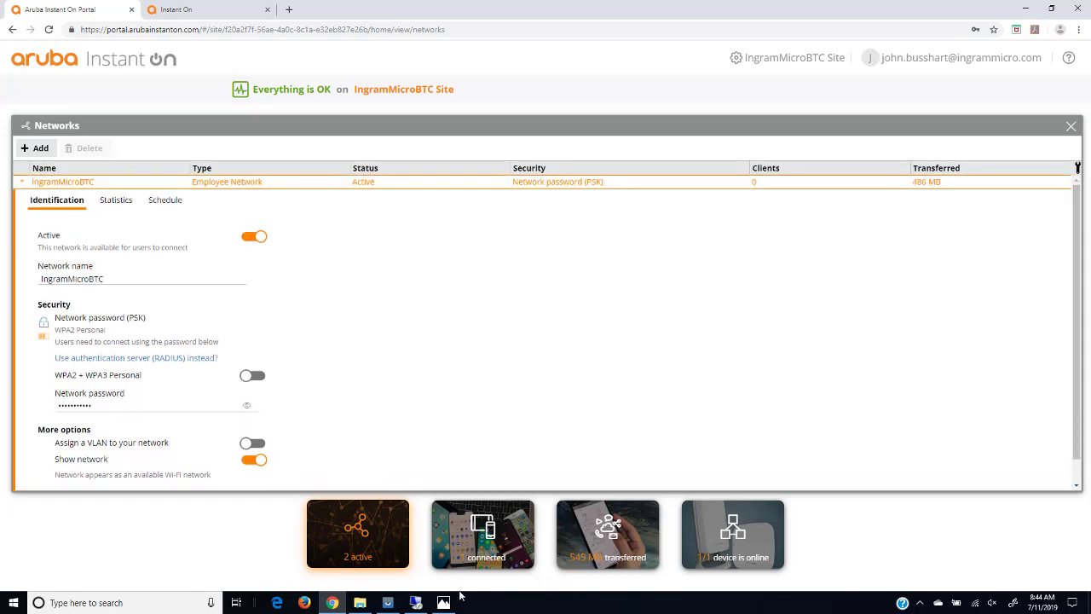
left_click(388, 603)
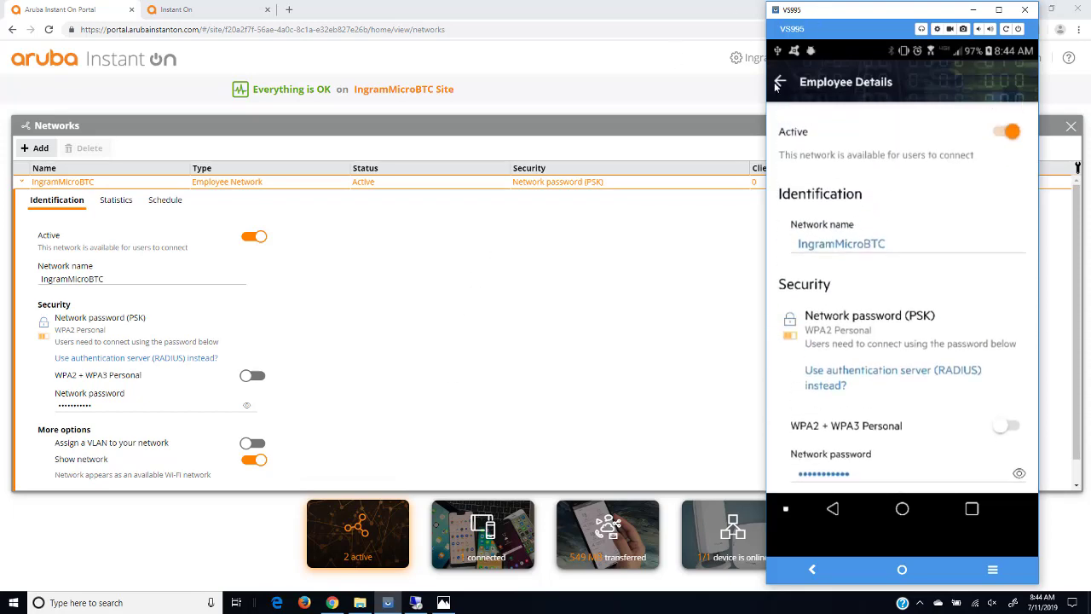
left_click(778, 81)
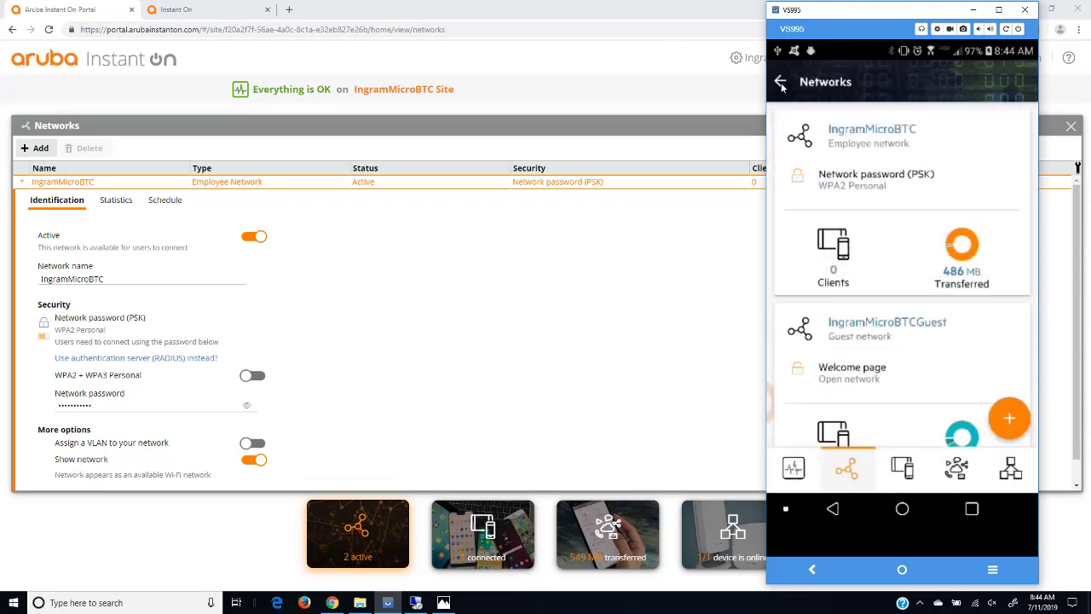
left_click(779, 82)
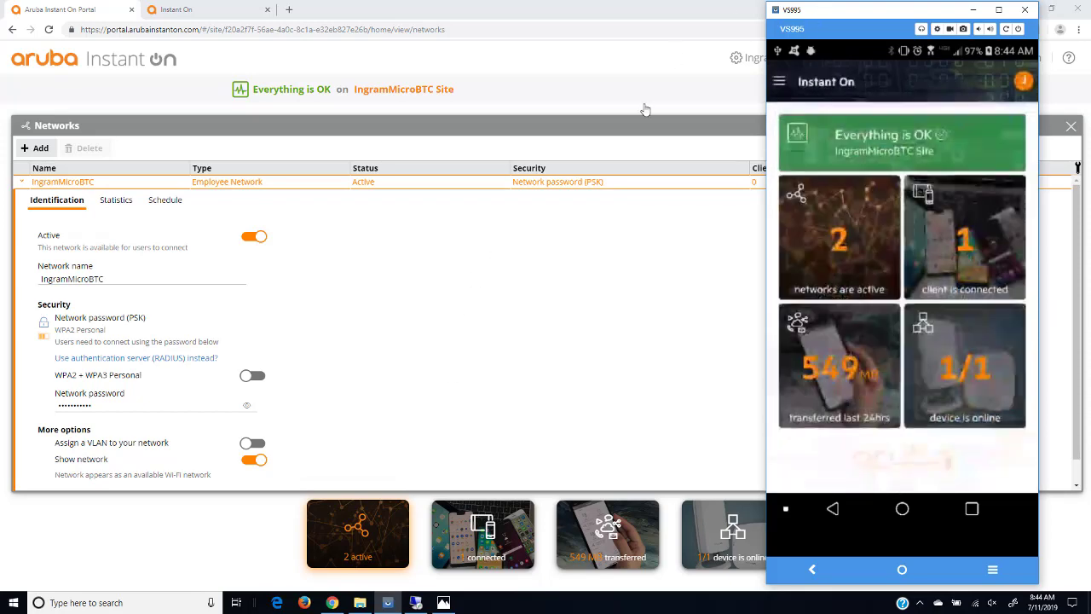
left_click(22, 182)
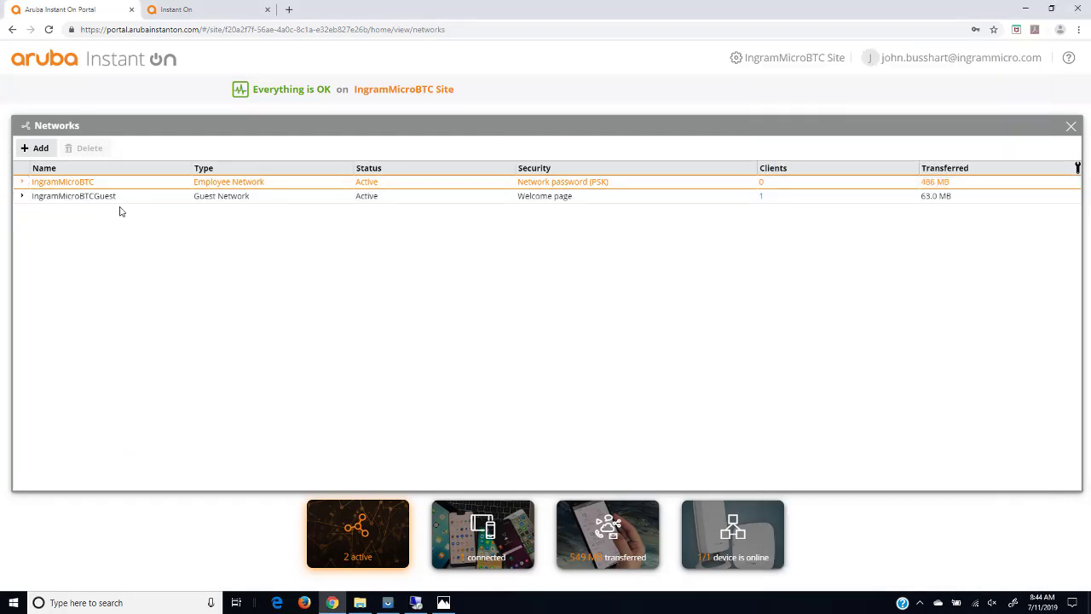
Add and save an Employee network named IngramMicroBTC NEW with PSK security, entering a network password.
left_click(37, 148)
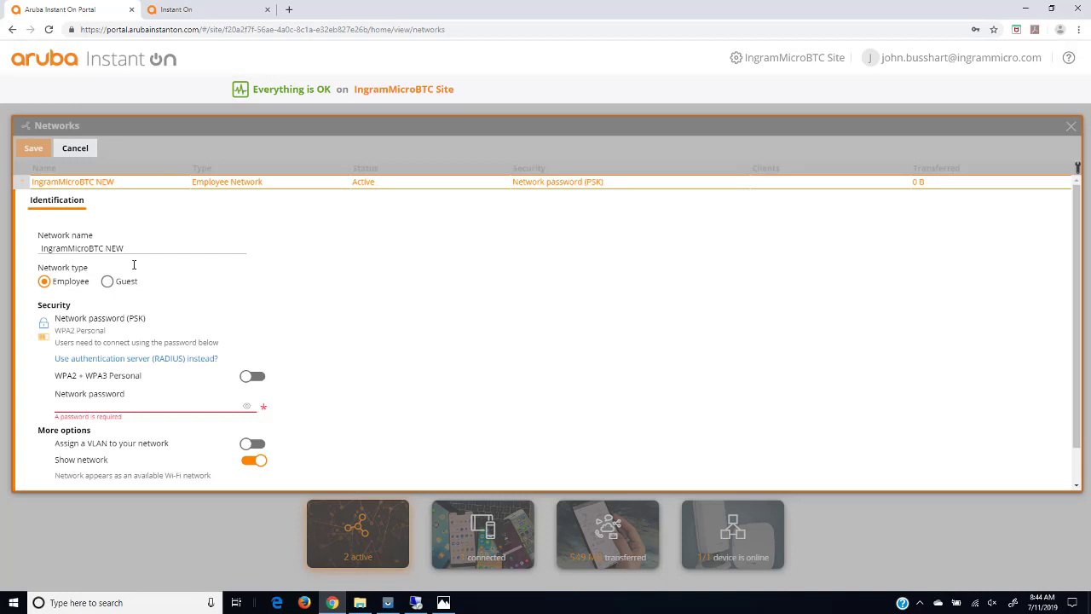
left_click_drag(43, 247, 126, 246)
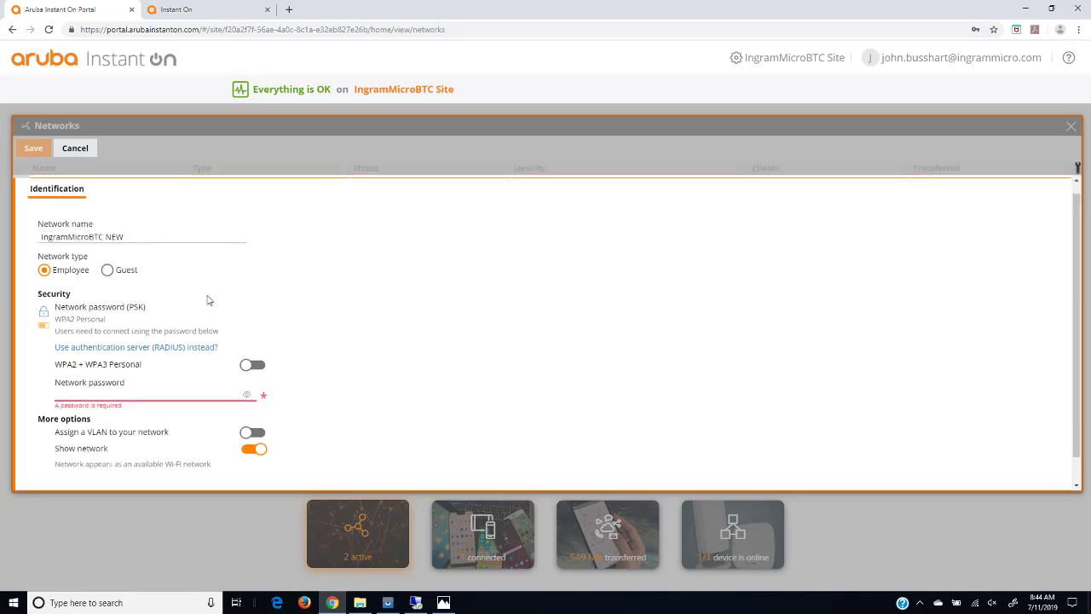
left_click(105, 389)
type("••••••••")
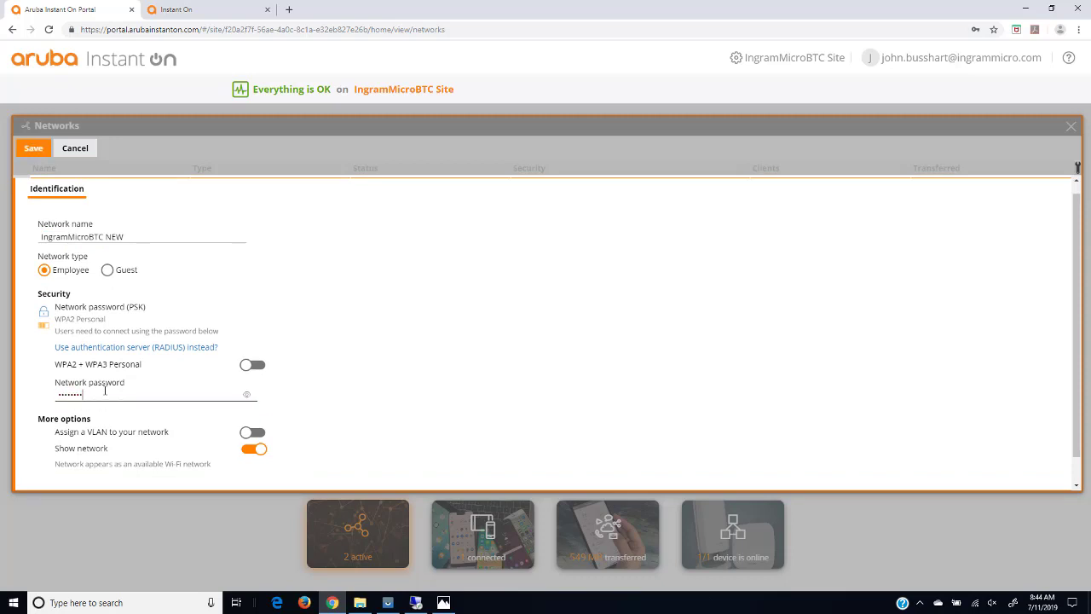
left_click(33, 148)
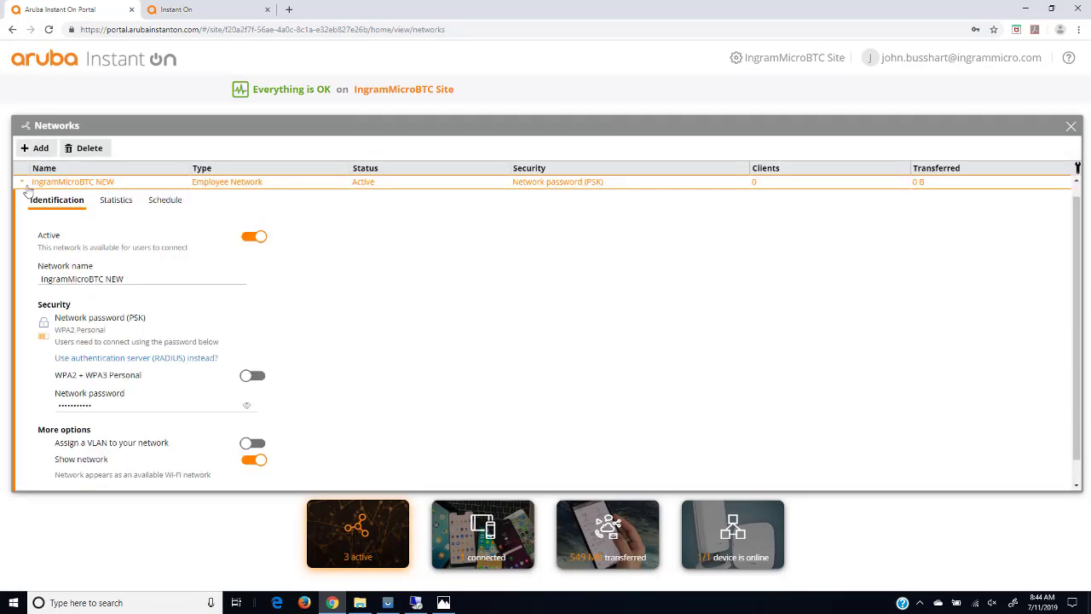
left_click(23, 184)
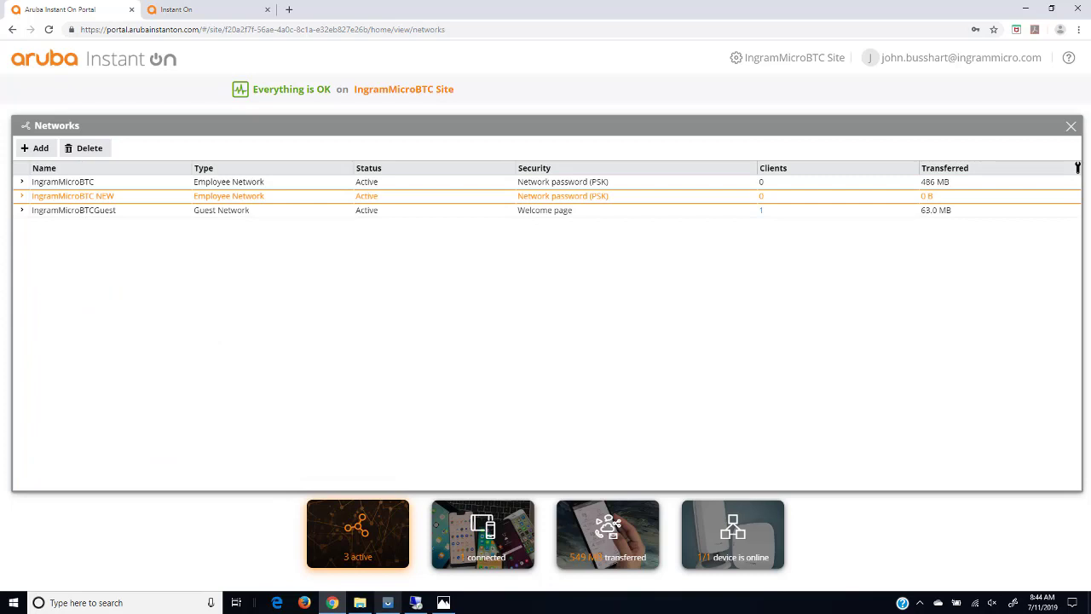
Check the mirrored mobile app's Networks list for IngramMicroBTC NEW, and return to the app's home screen.
left_click(388, 602)
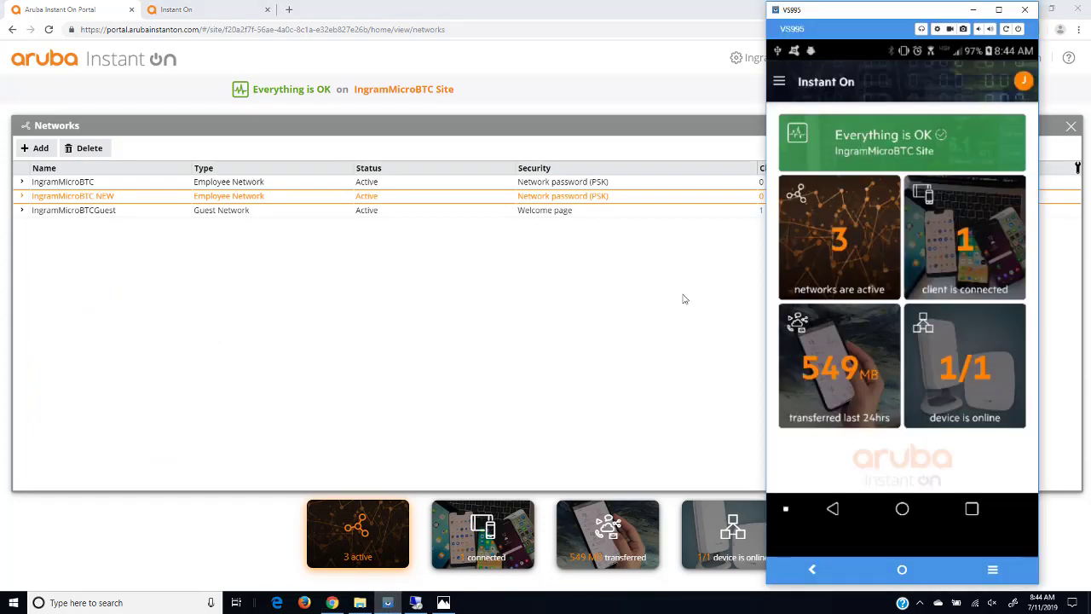
left_click(815, 244)
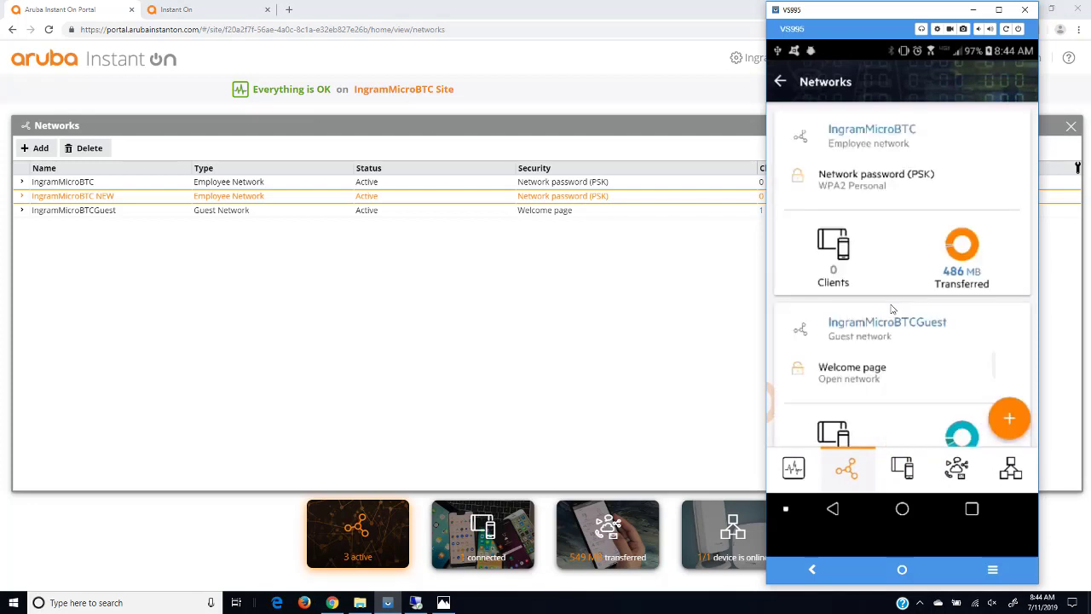
scroll(892, 308, "down", 2)
scroll(891, 309, "down", 5)
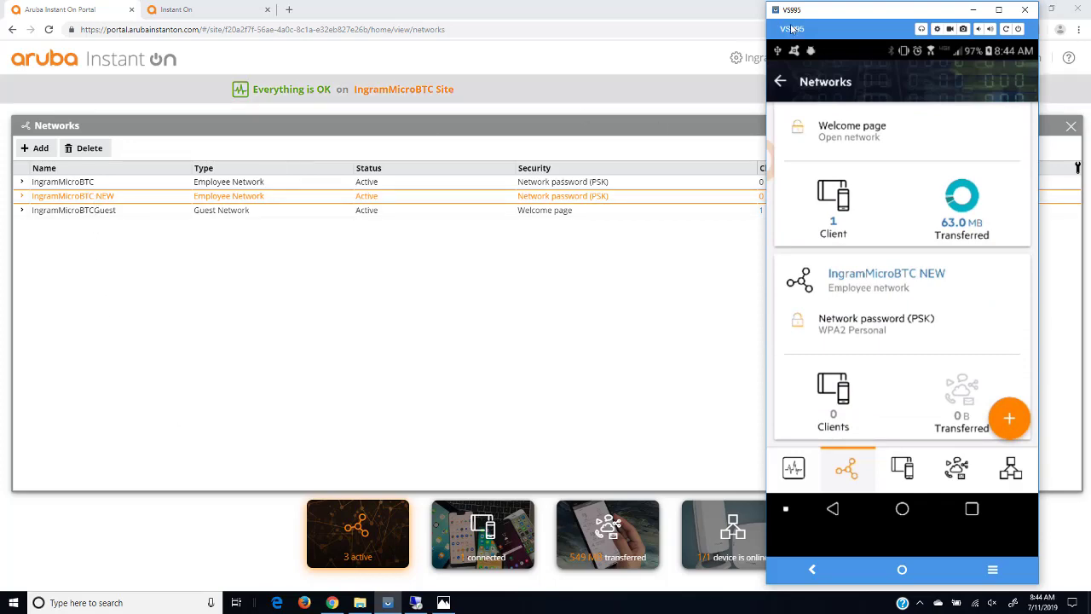
left_click(781, 81)
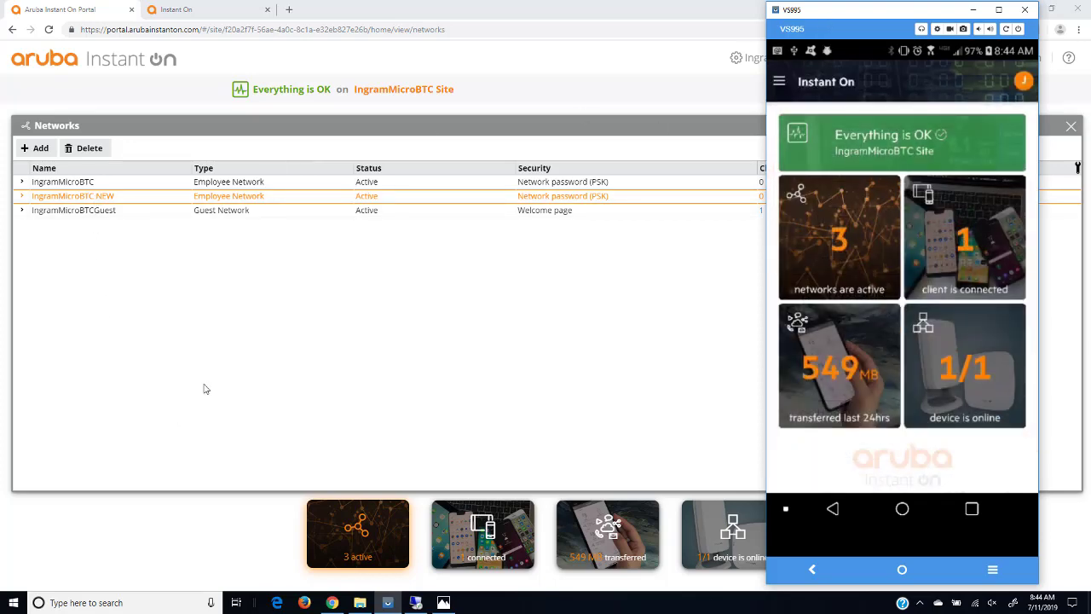
Delete the IngramMicroBTC NEW network in the web portal and check the active networks in the mirrored mobile app.
left_click(66, 196)
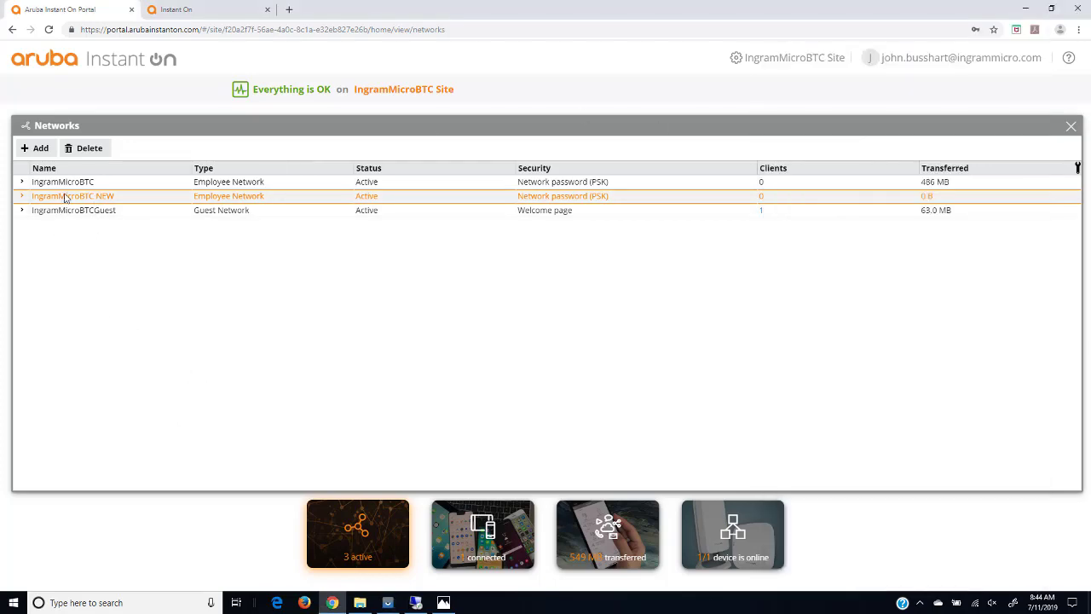
left_click(86, 148)
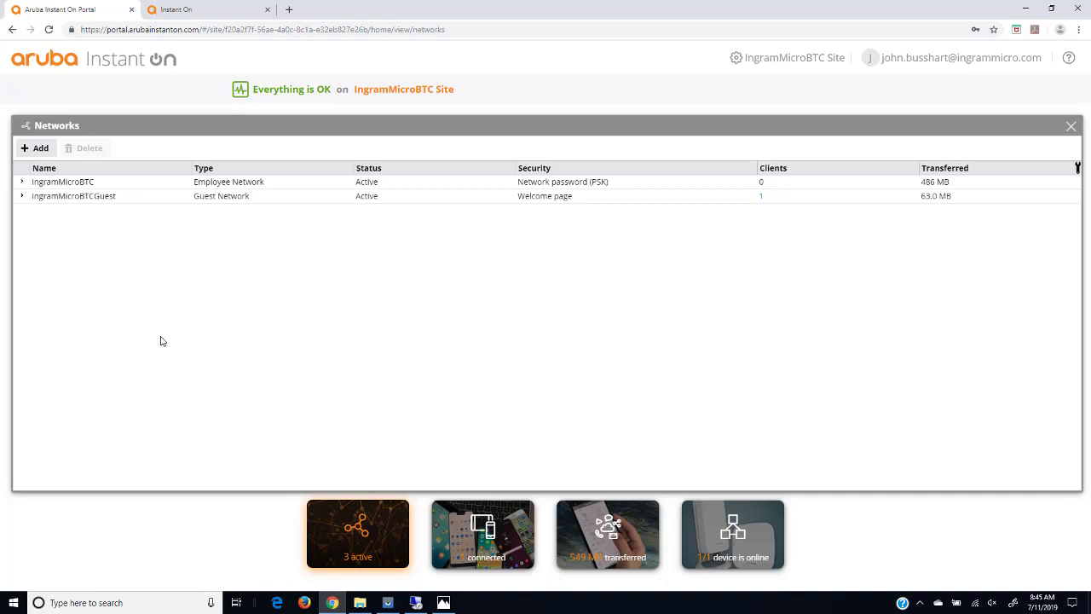
left_click(388, 603)
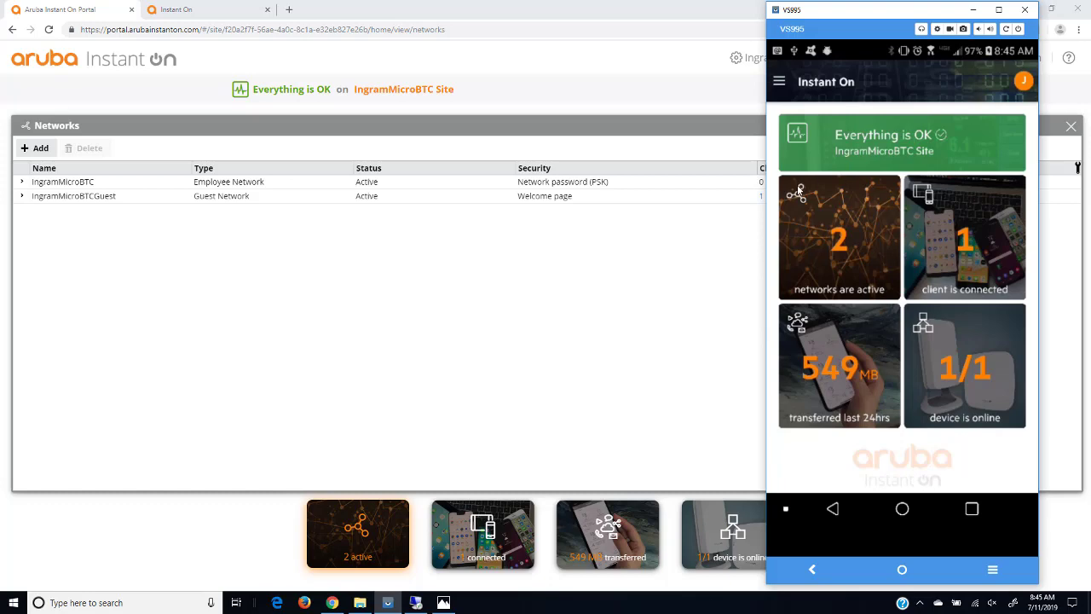
left_click(527, 345)
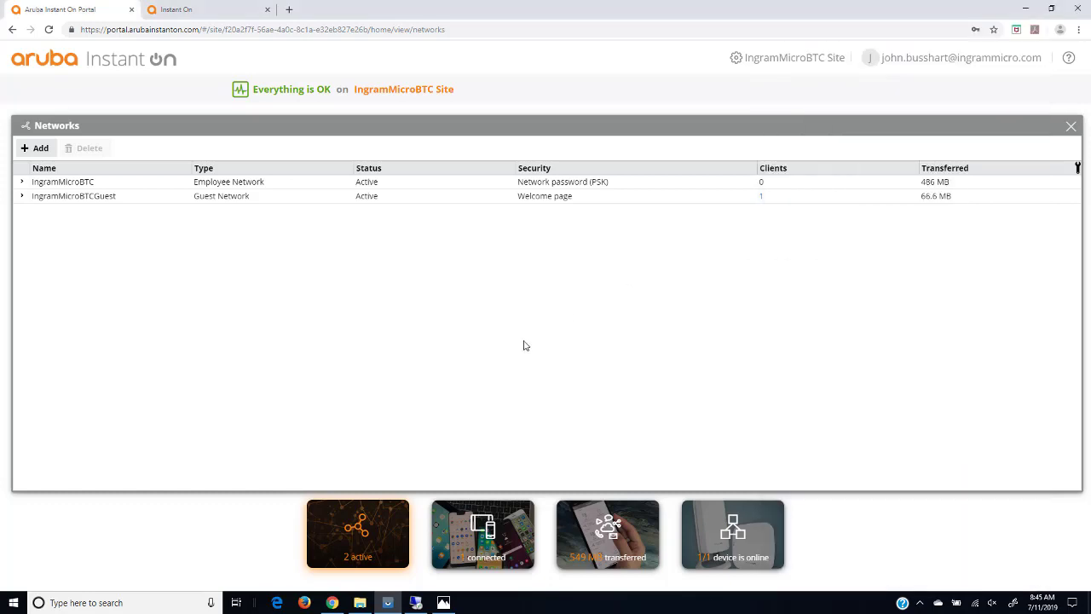
Examine the ArubaDemoPC client's connection and usage details in the portal's Clients view, checking its Remote Desktop session along the way.
left_click(41, 67)
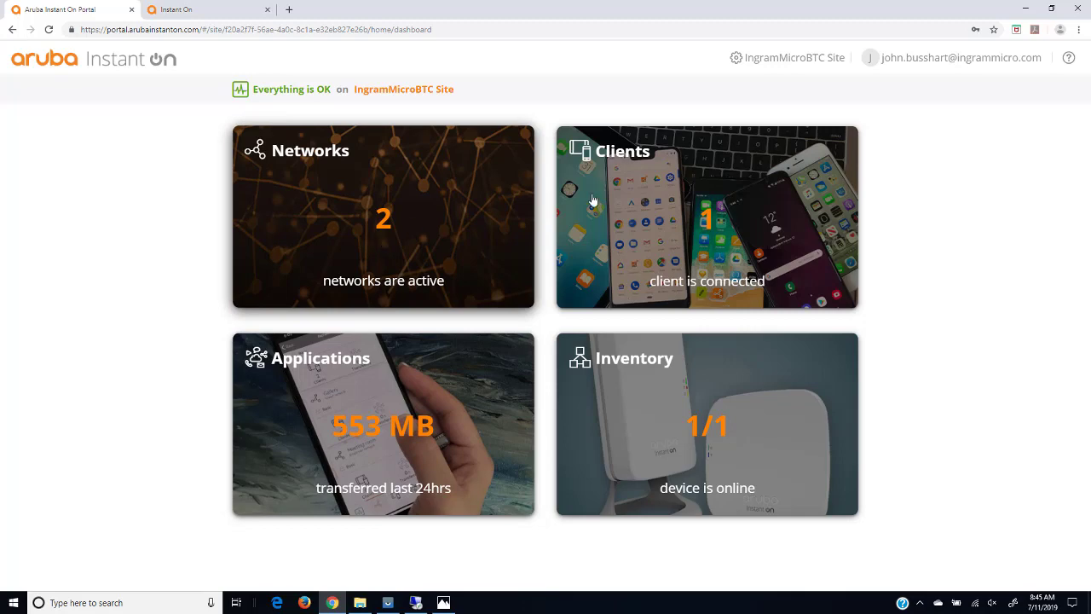
left_click(667, 219)
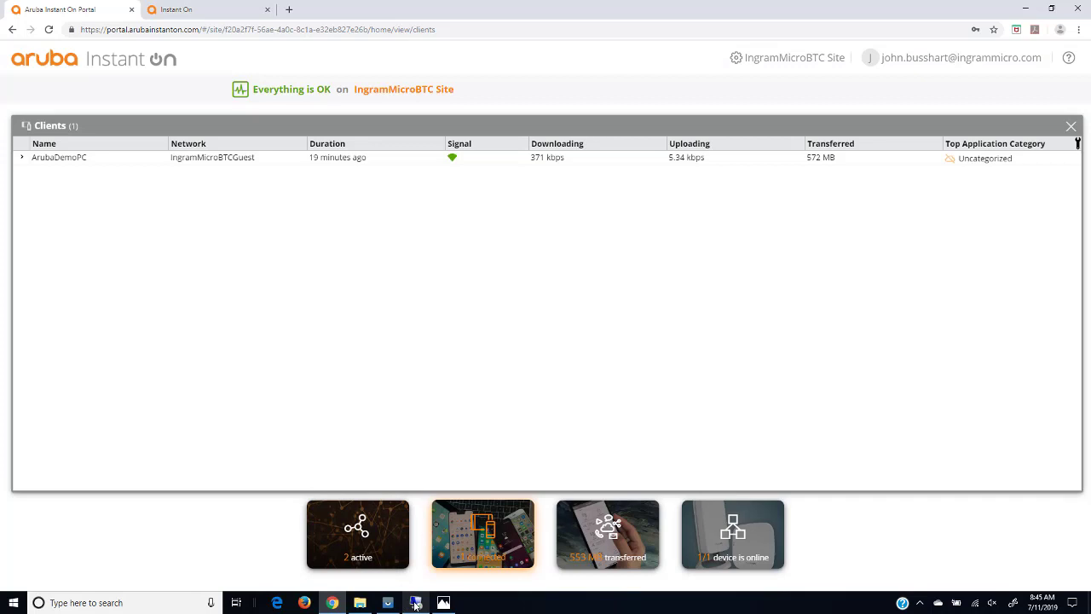
left_click(415, 604)
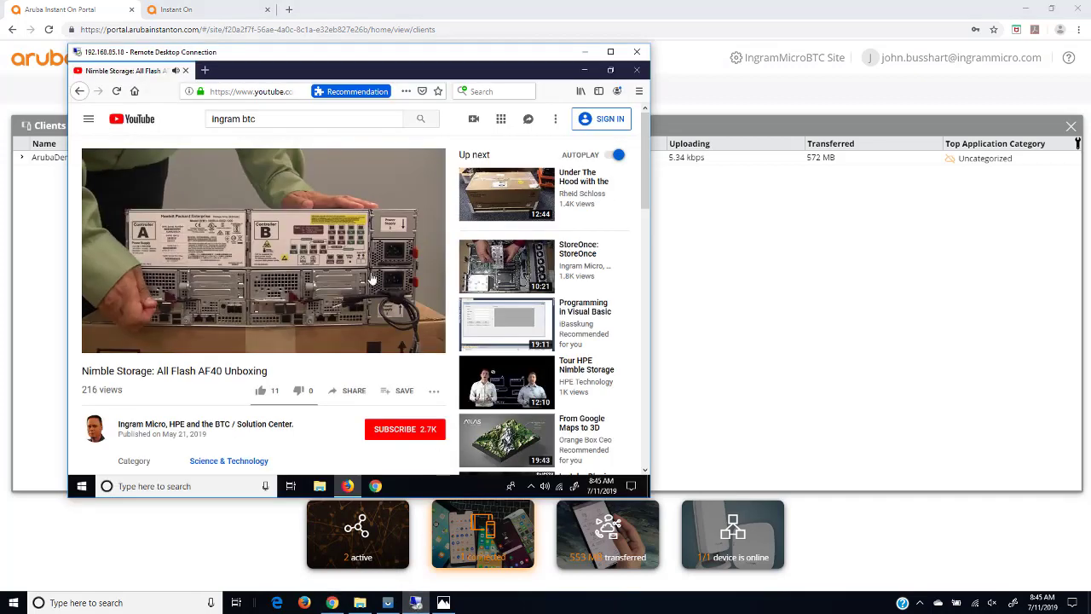
left_click(585, 52)
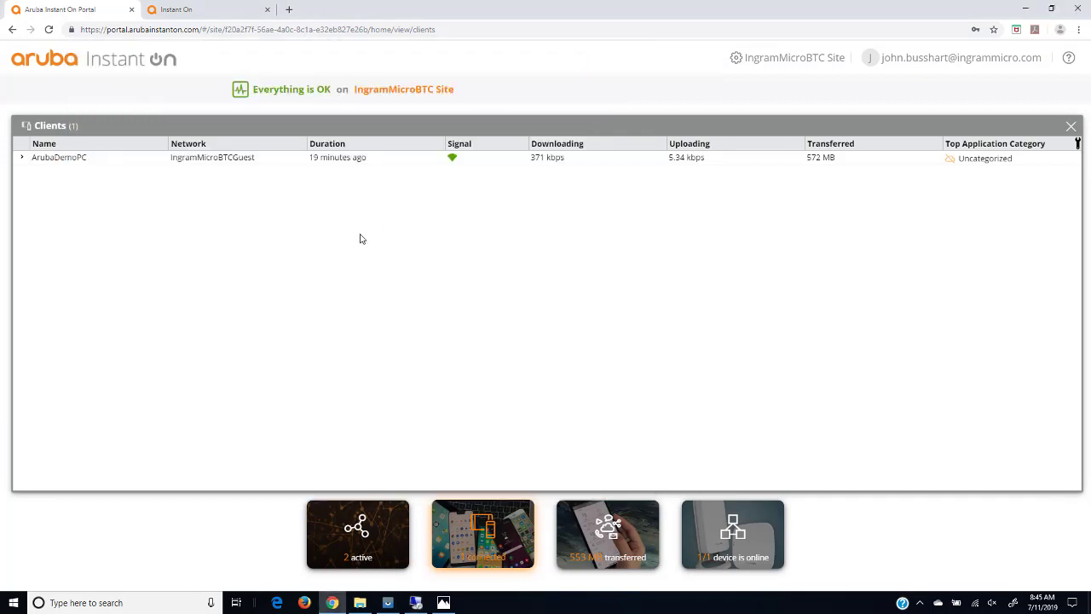
left_click(21, 157)
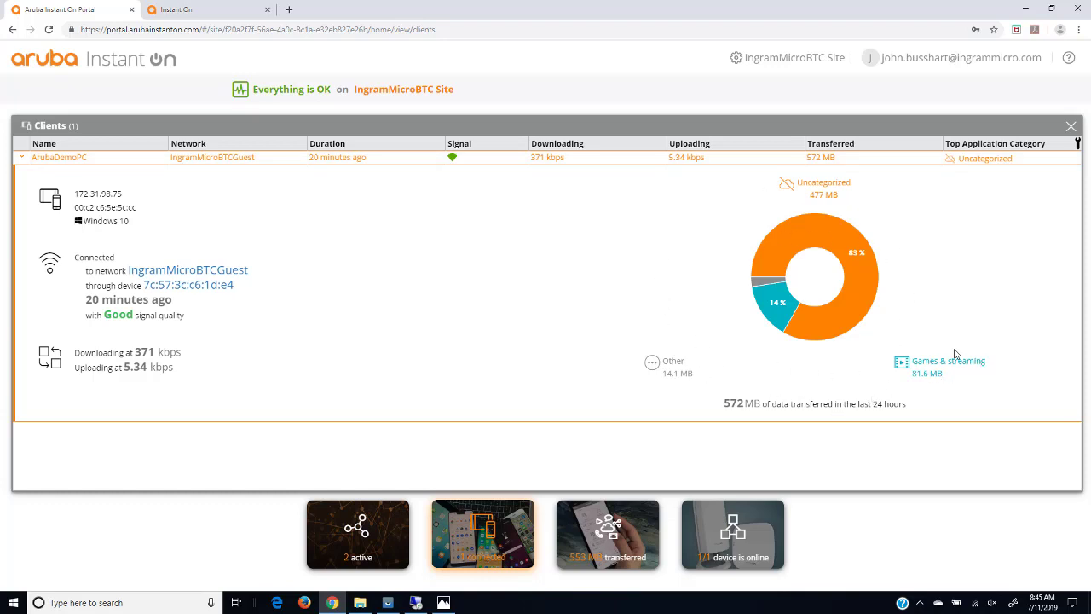
View the ArubaDemoPC client's details and its application usage chart in the mirrored mobile app.
left_click(388, 602)
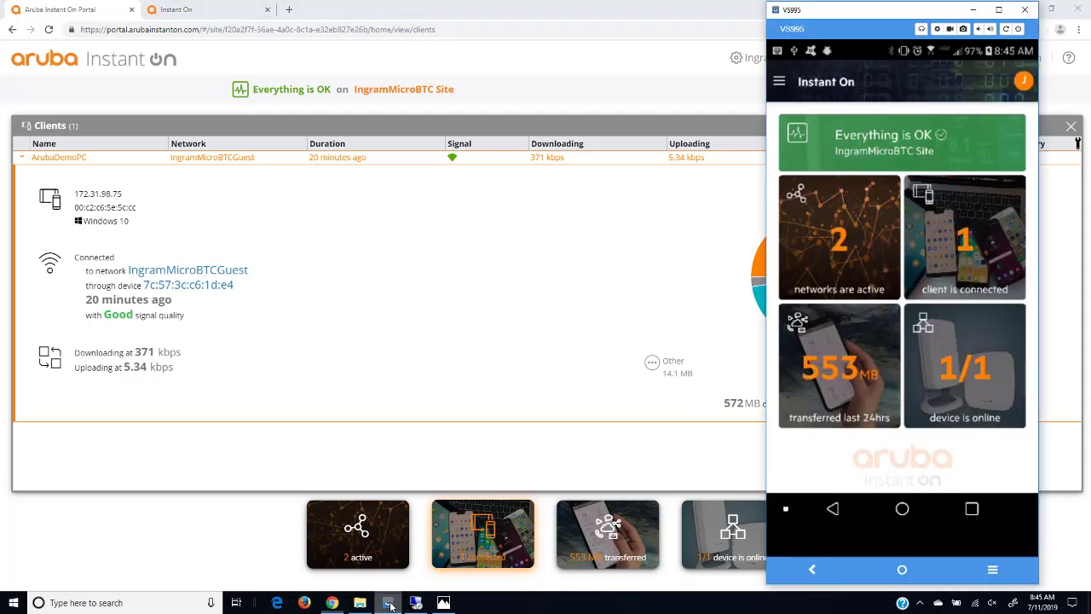
left_click(947, 246)
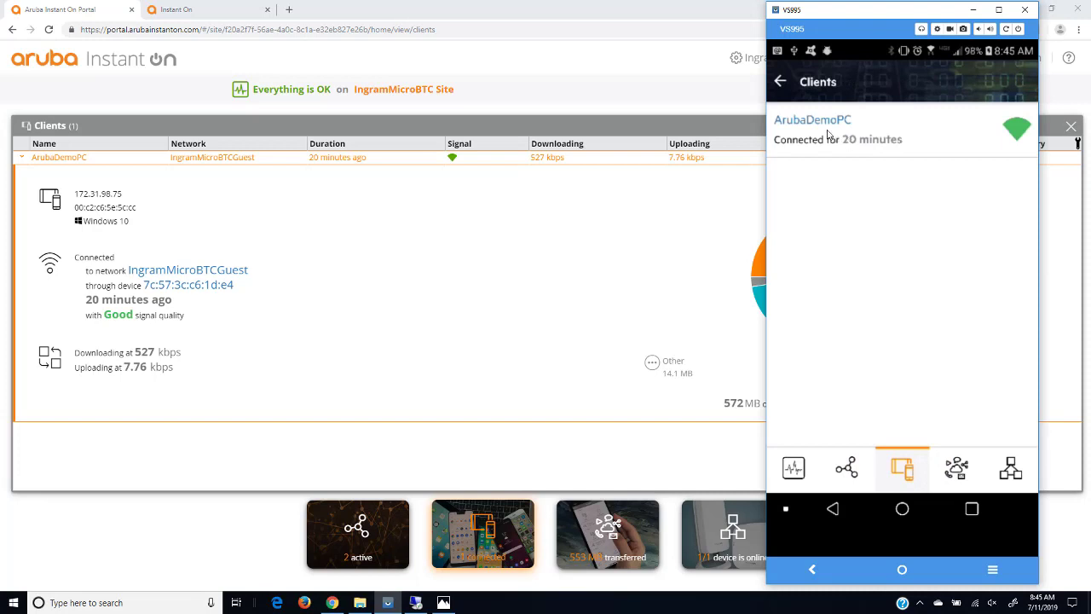
left_click(828, 133)
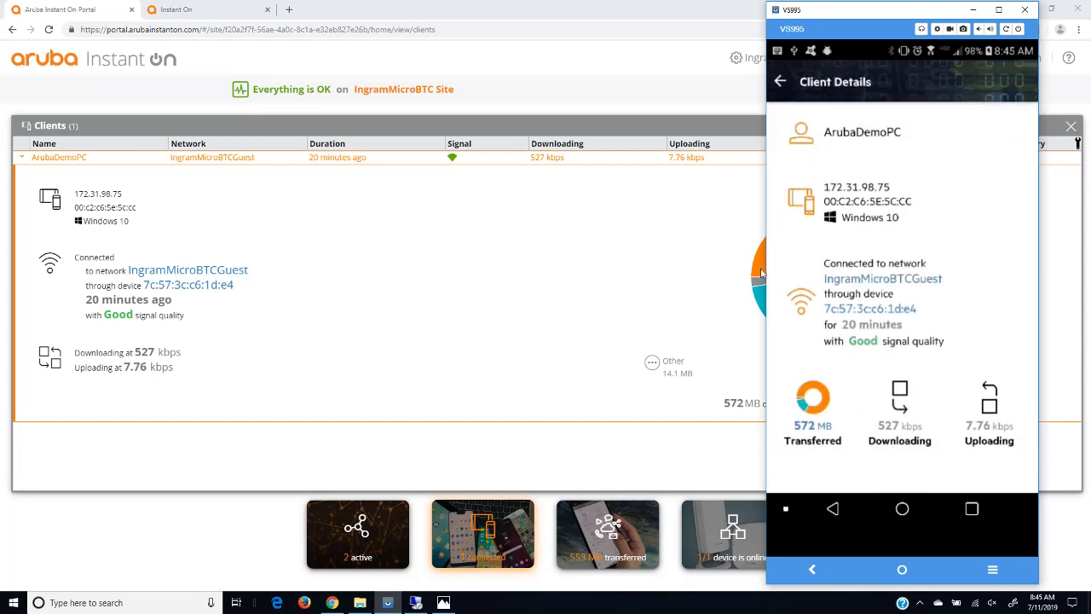
left_click(823, 398)
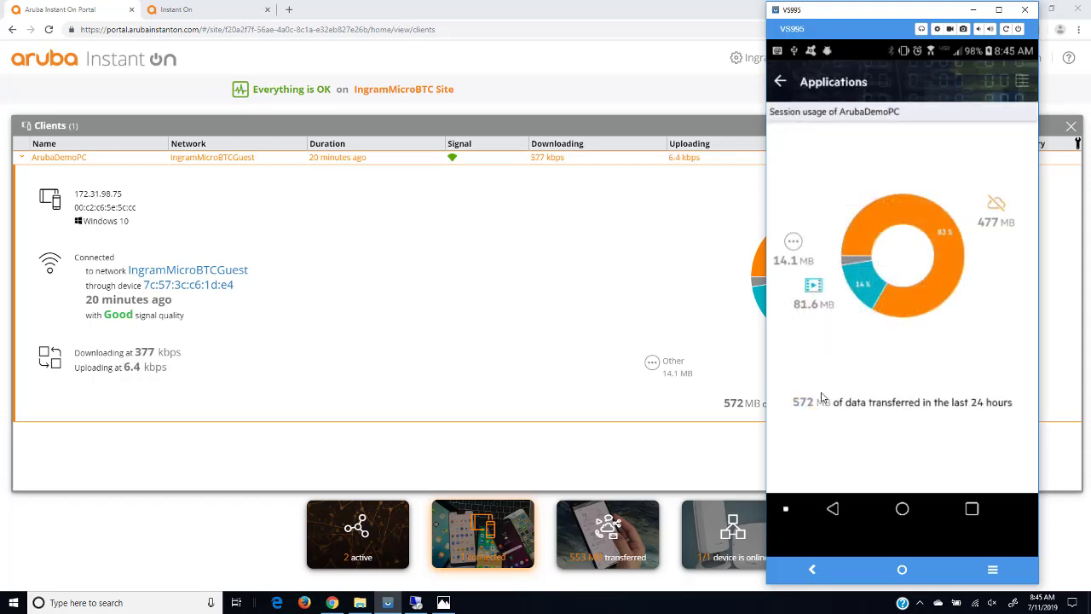
left_click(781, 82)
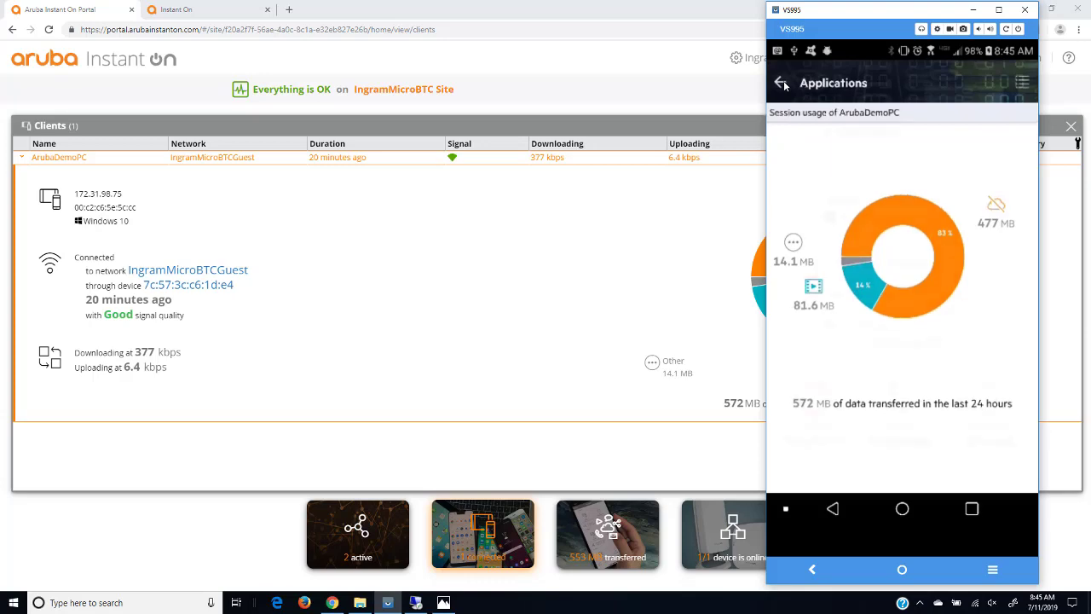
Return the mobile app to its home screen and view the Games & streaming usage breakdown in the web portal's Applications view.
left_click(781, 82)
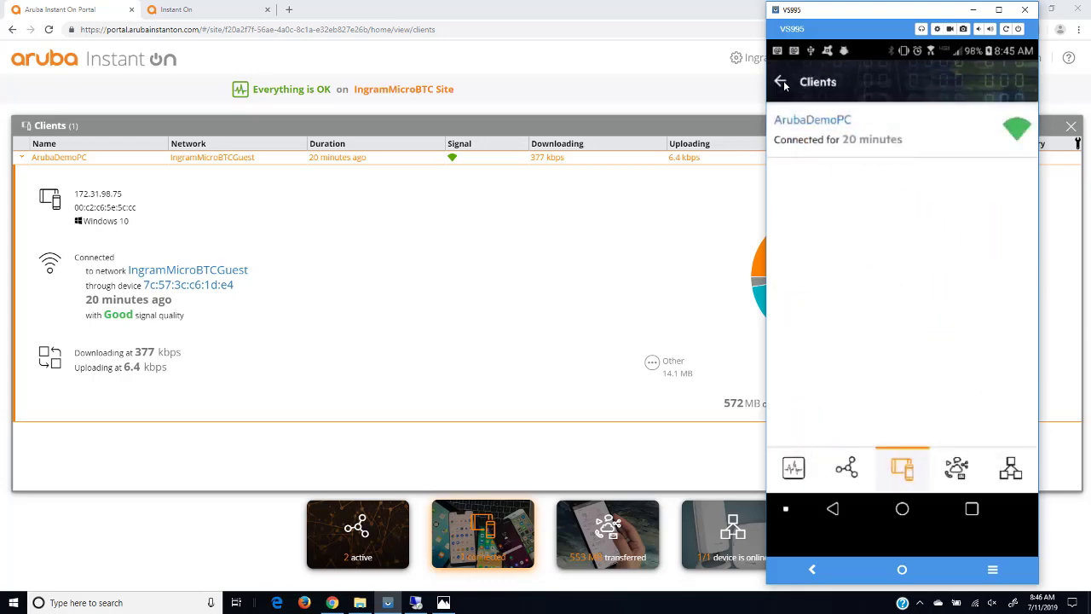
left_click(782, 83)
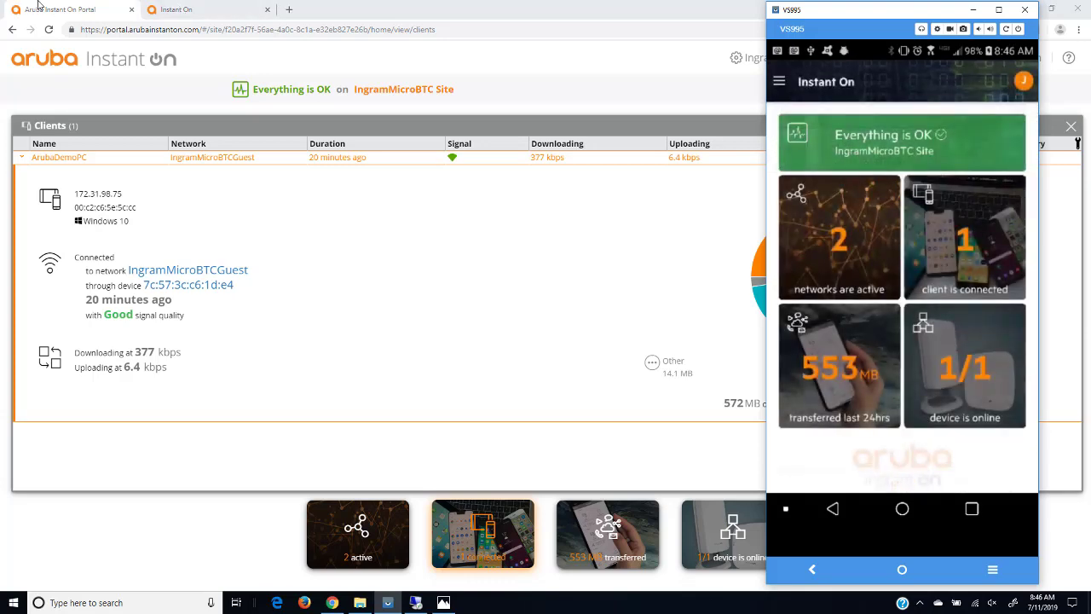
left_click(56, 8)
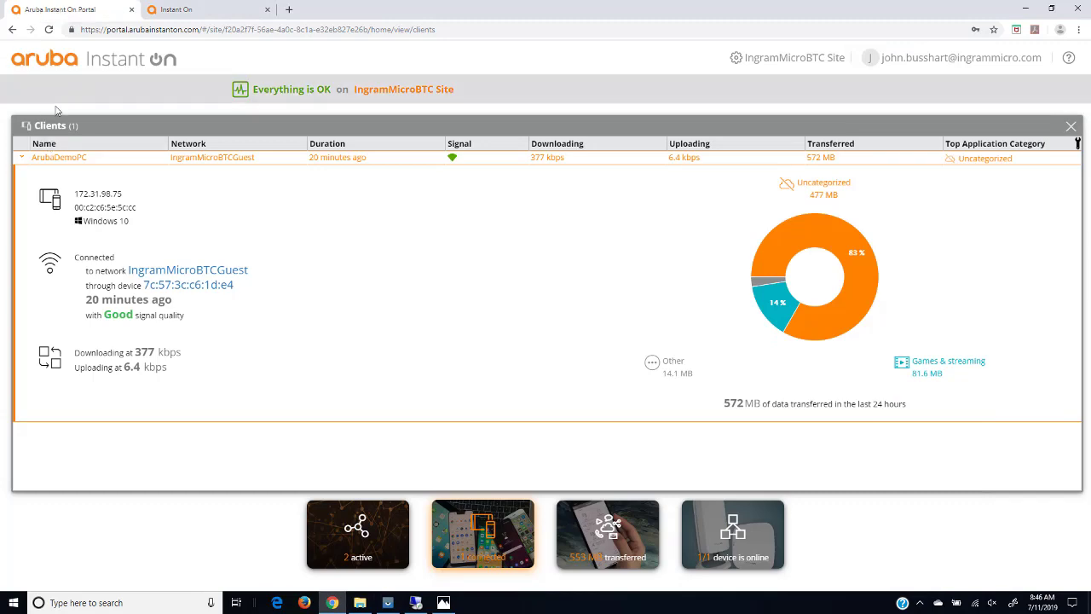
left_click(47, 58)
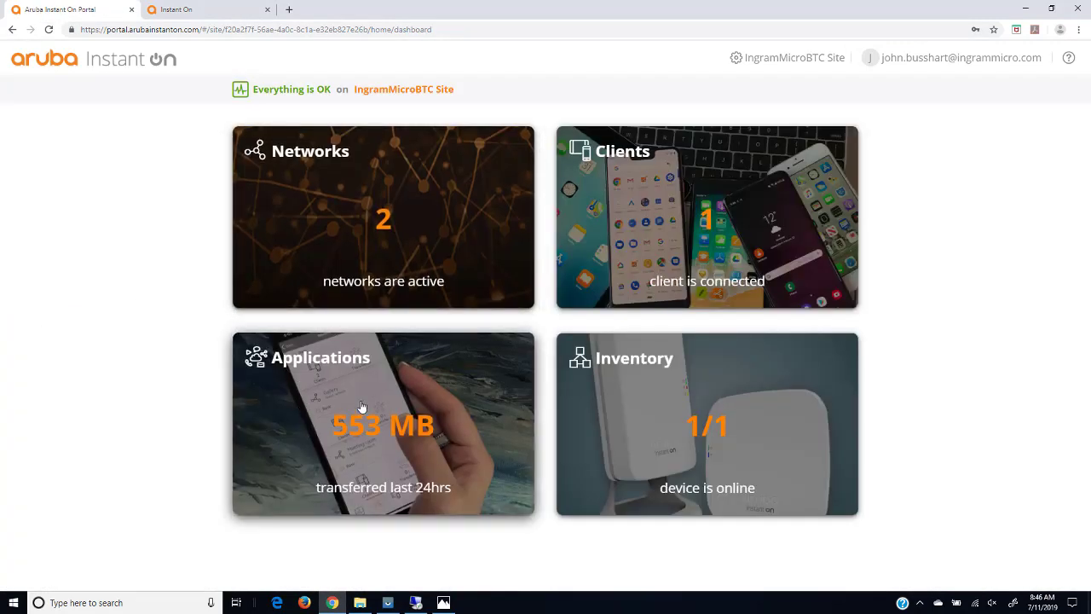
left_click(372, 380)
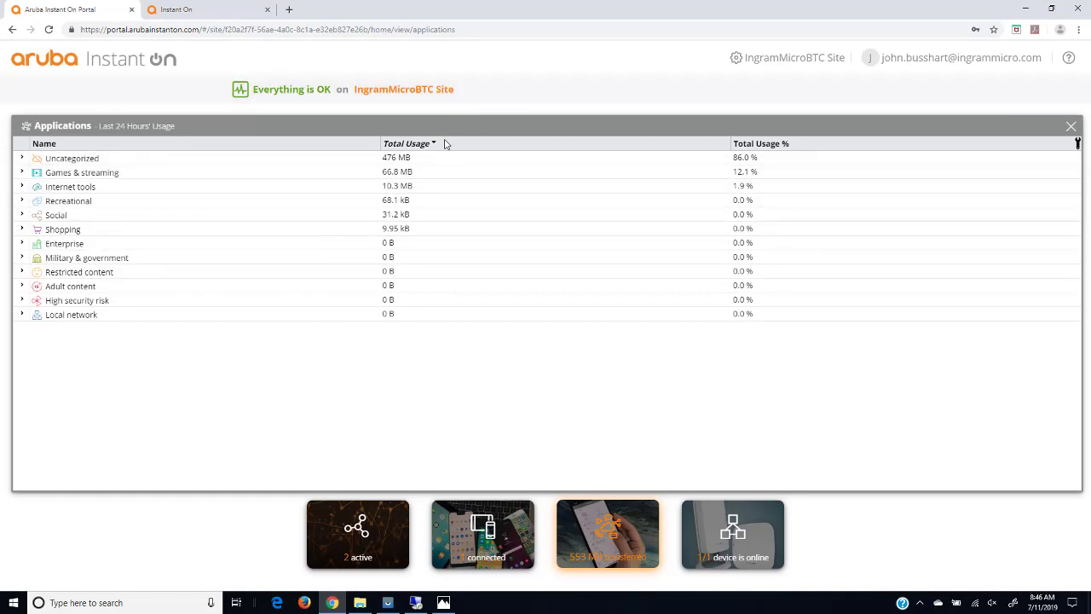
left_click(22, 173)
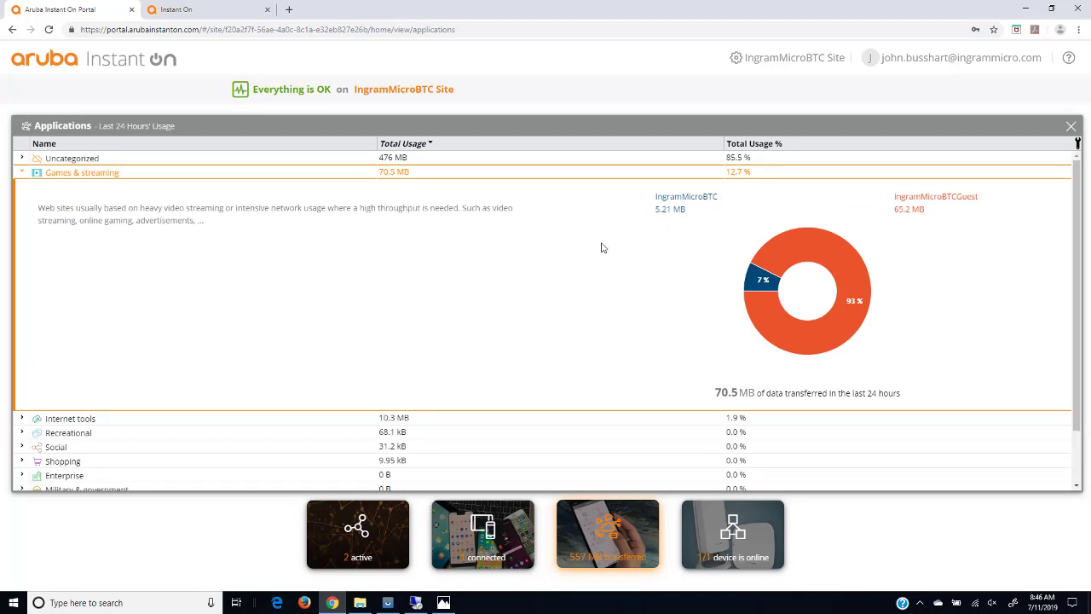
Filter the application usage chart in the mirrored mobile app to the IngramMicroBTC network.
left_click(388, 605)
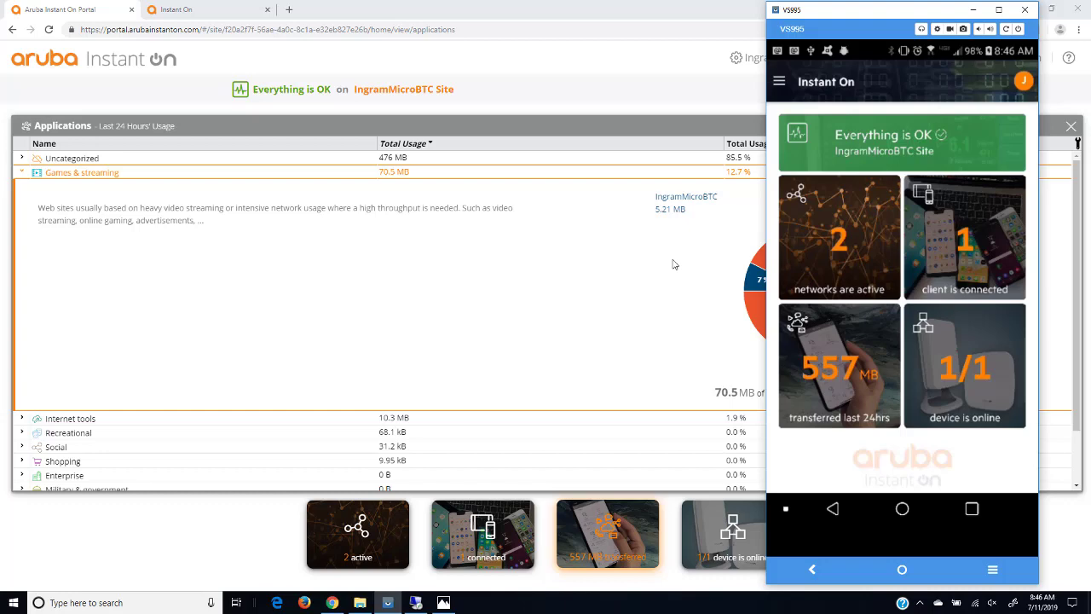
left_click(837, 369)
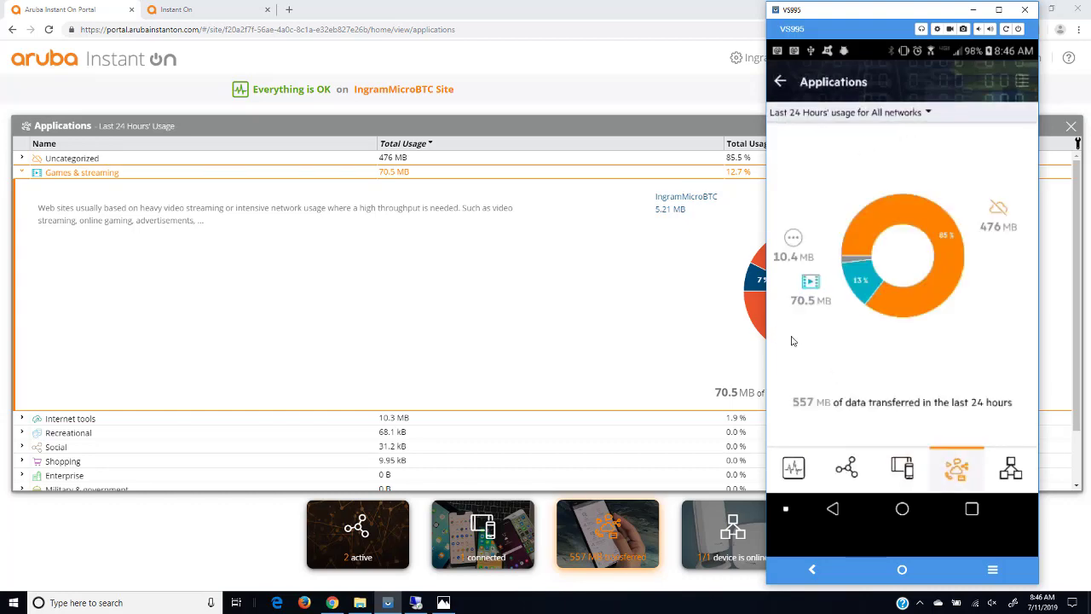
left_click(849, 116)
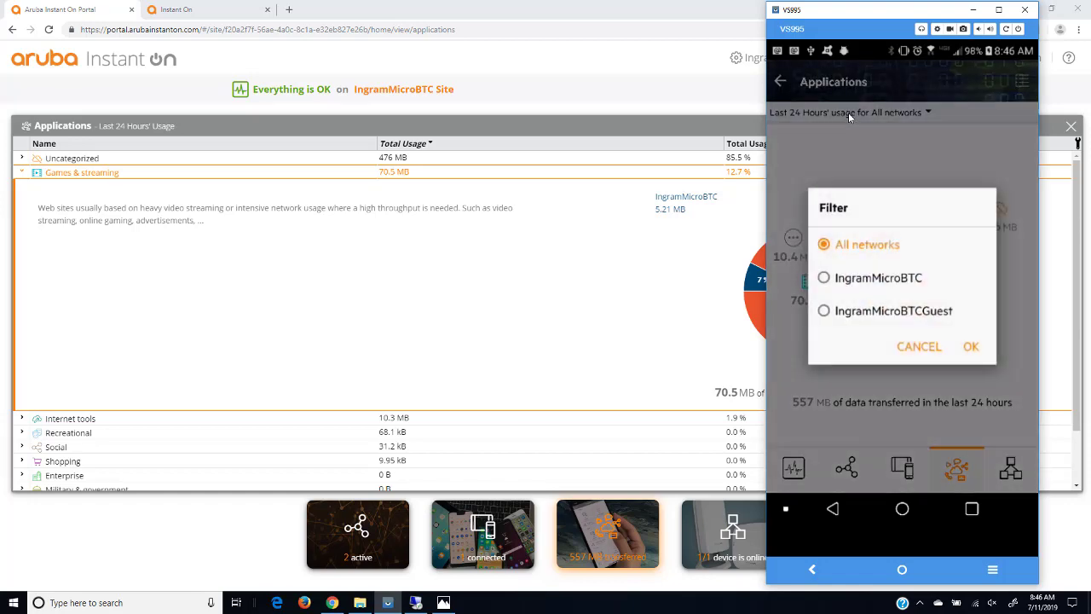
left_click(824, 280)
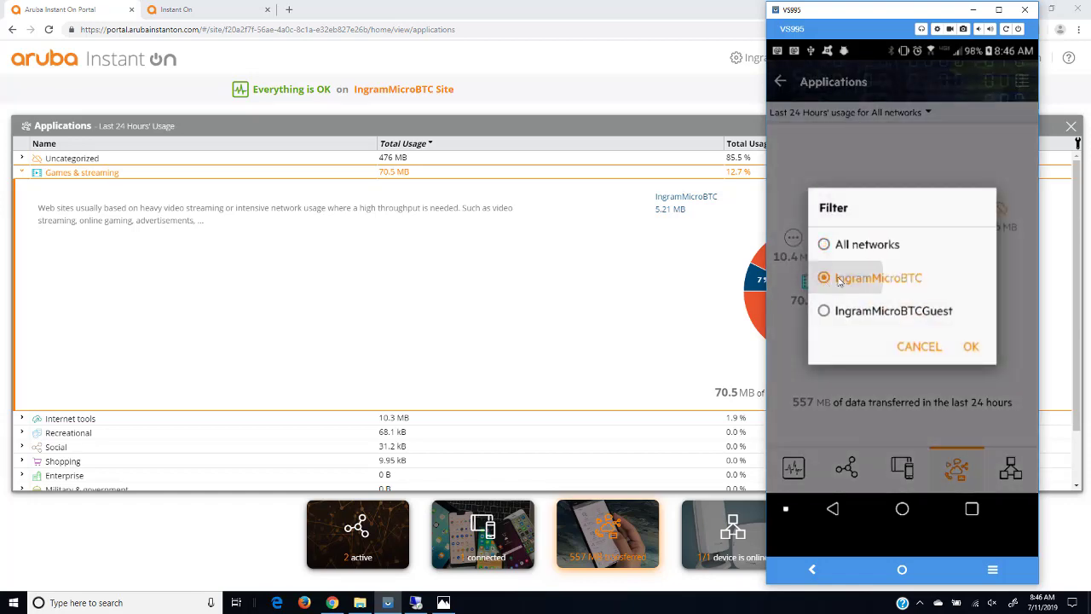
left_click(972, 353)
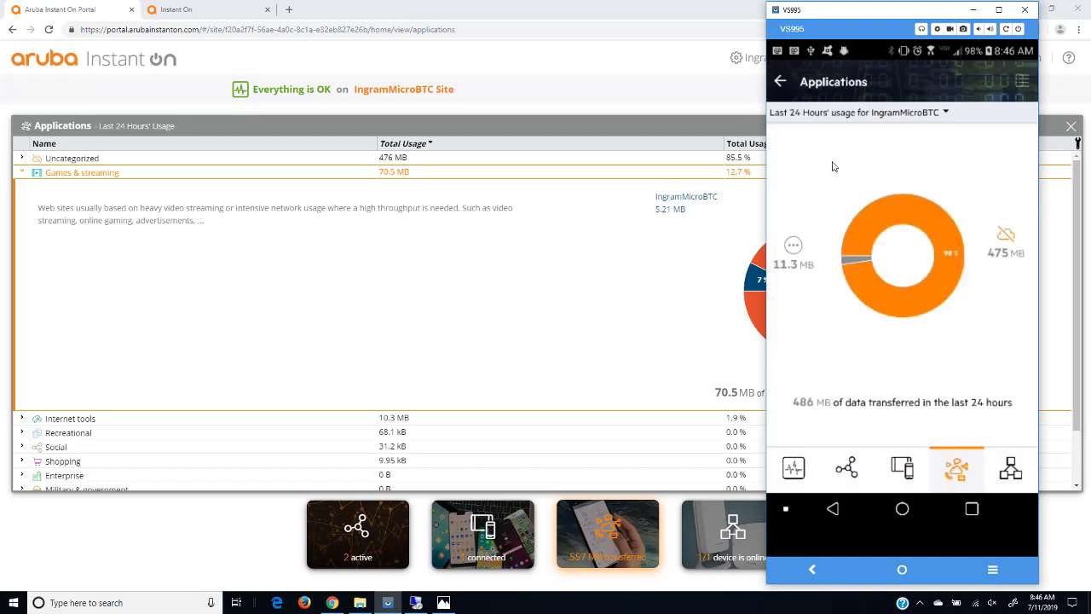
Reset the mobile application usage filter to All networks and return to the app's home screen.
left_click(817, 114)
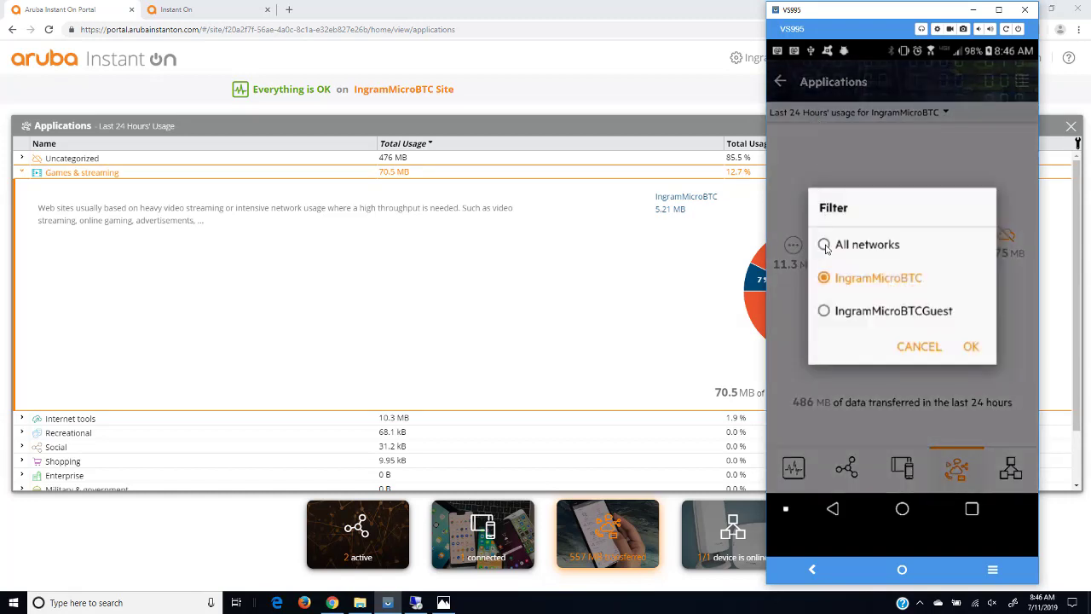
left_click(824, 246)
left_click(972, 349)
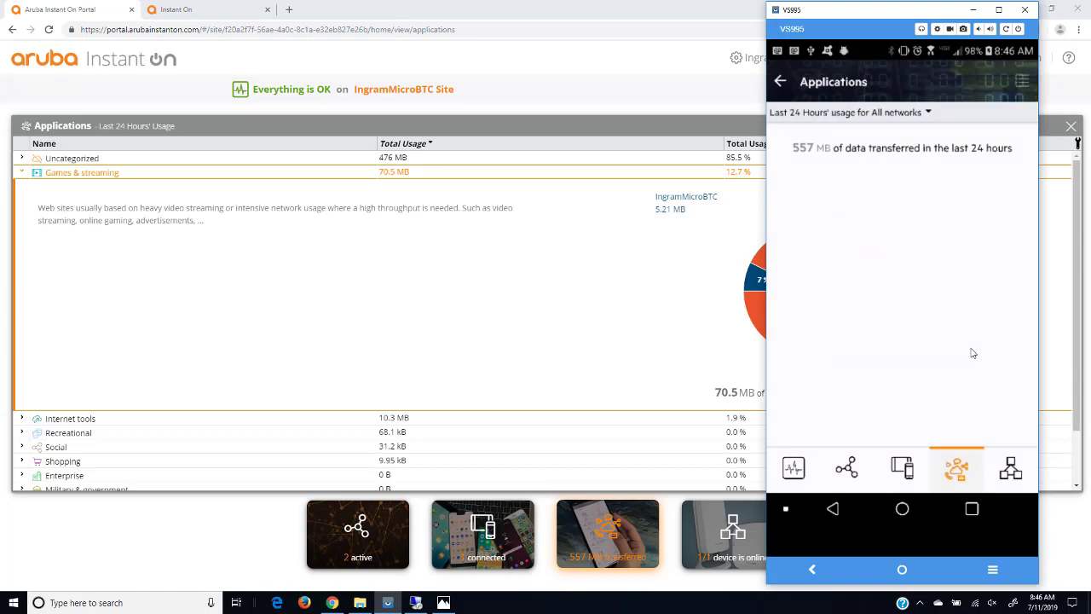
left_click(780, 83)
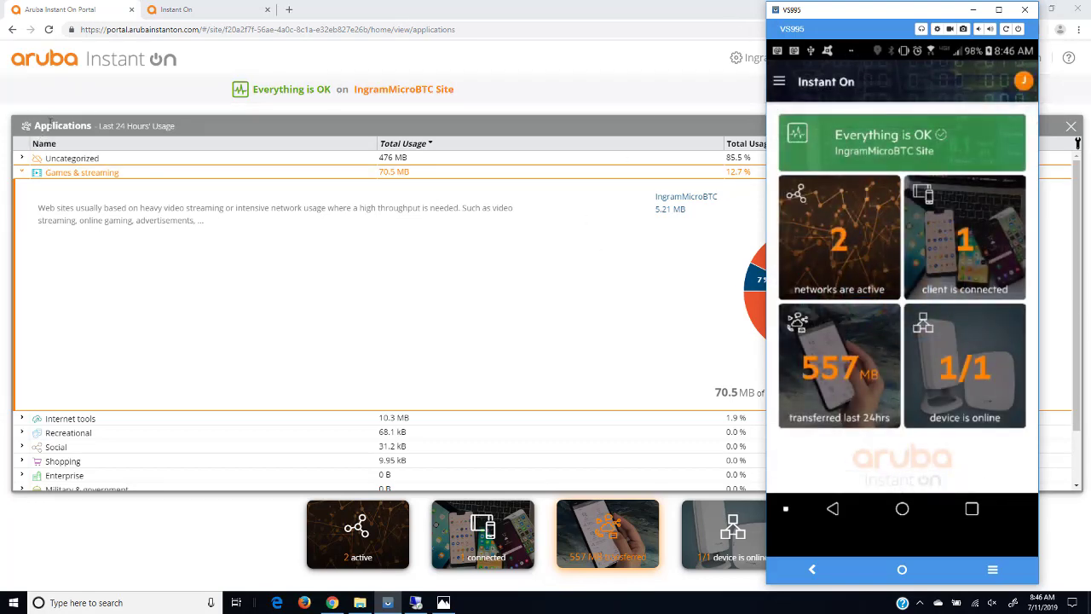
View the access point's properties and advanced static IP option in the web portal's Inventory.
left_click(38, 61)
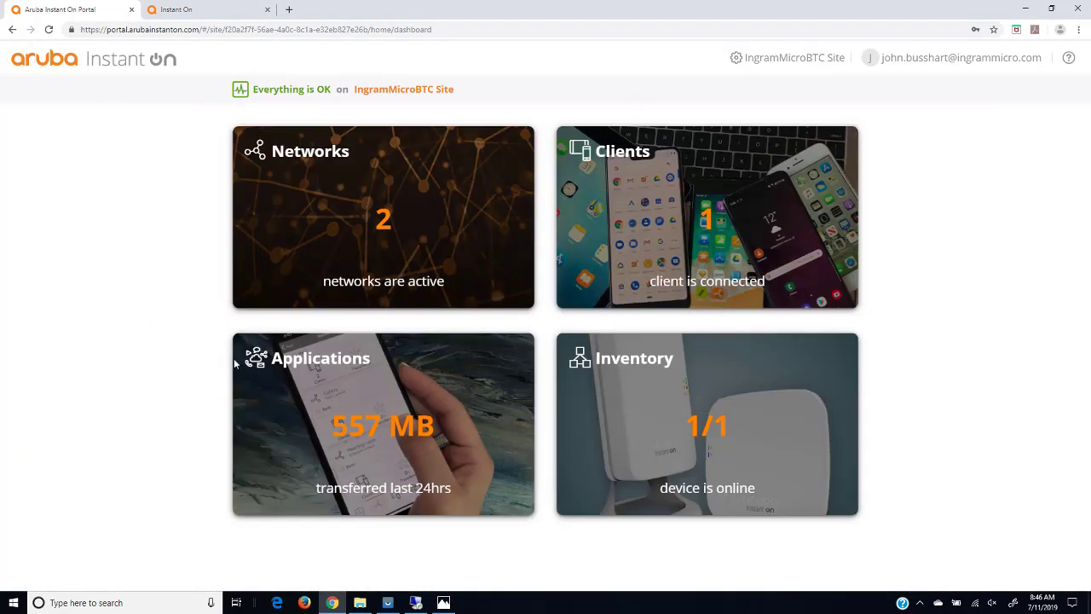
left_click(621, 402)
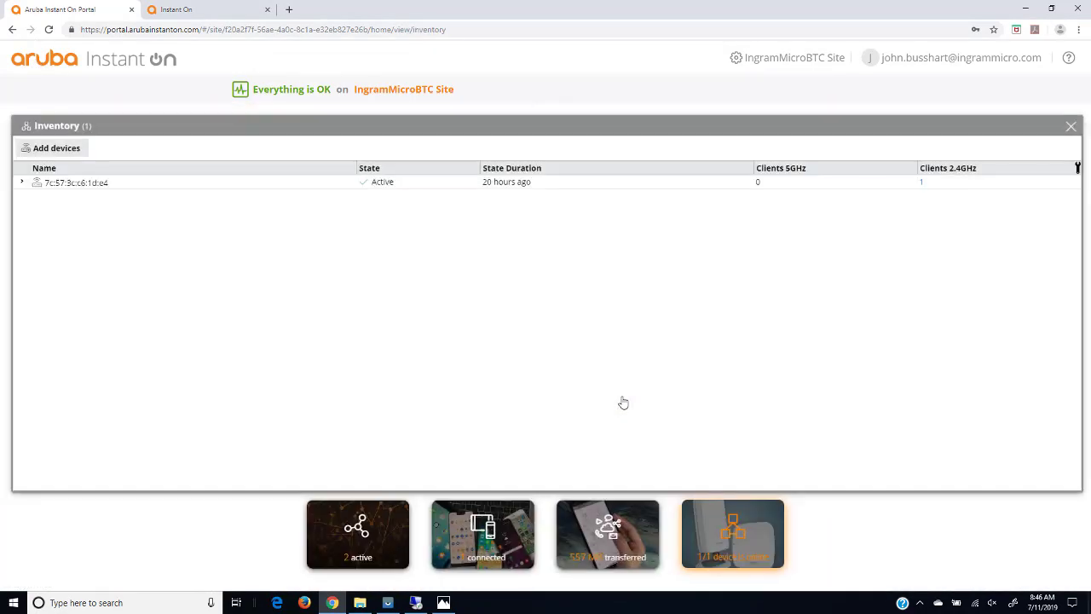
left_click(23, 183)
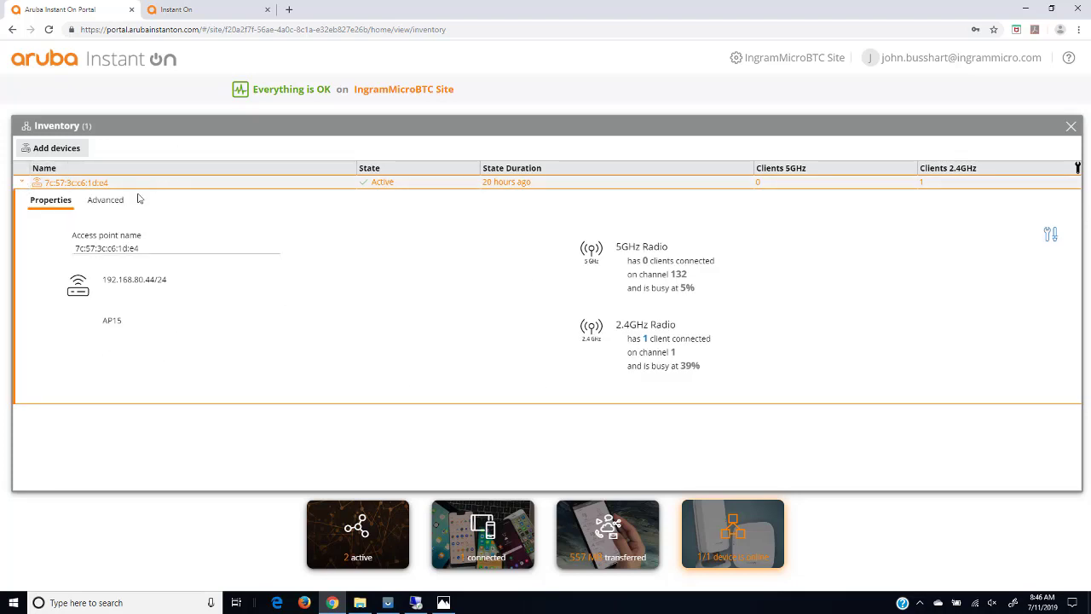
left_click(111, 205)
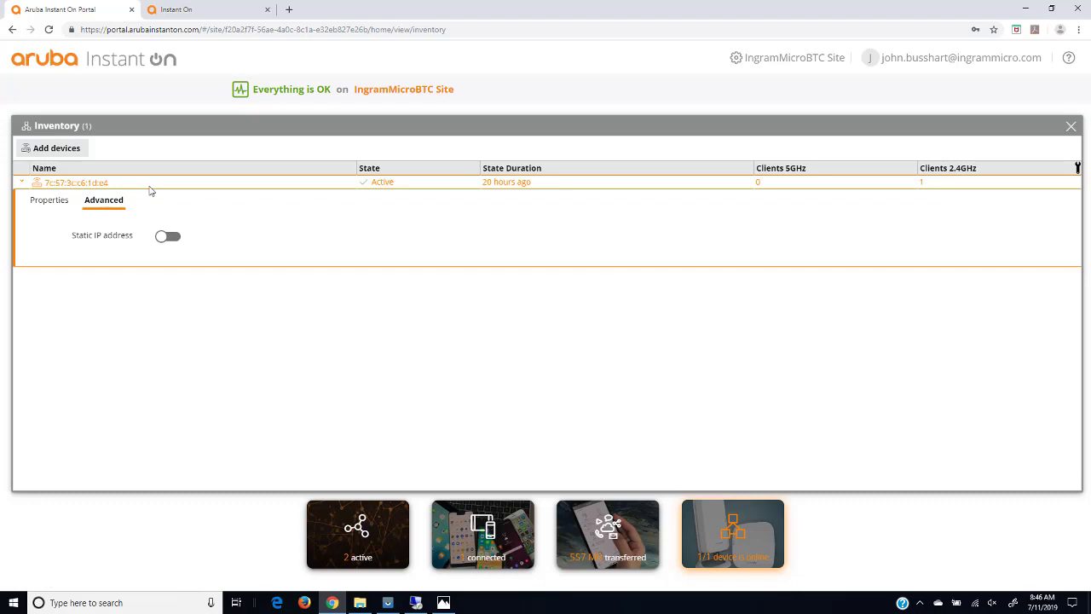
left_click(40, 205)
View the access point's details and its additional options in the mirrored mobile app's Inventory, and return to the home screen.
left_click(395, 598)
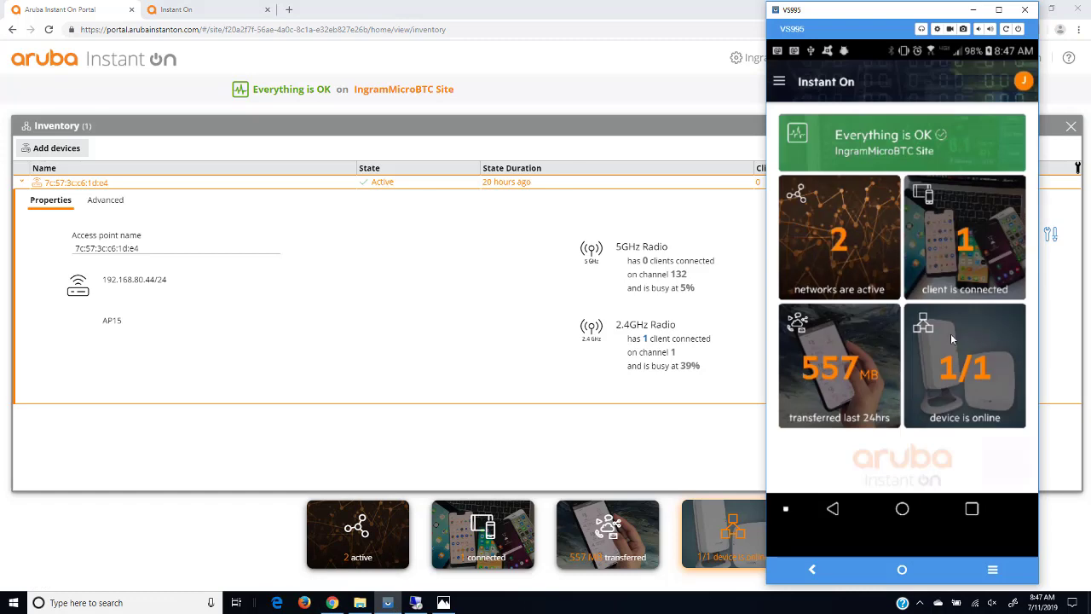
left_click(952, 339)
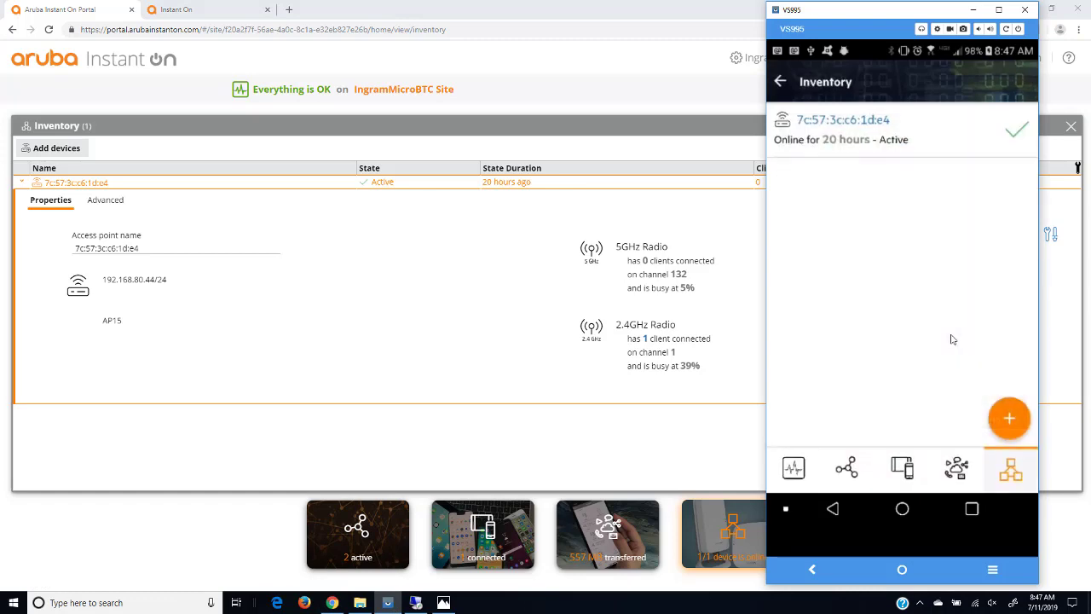
left_click(832, 138)
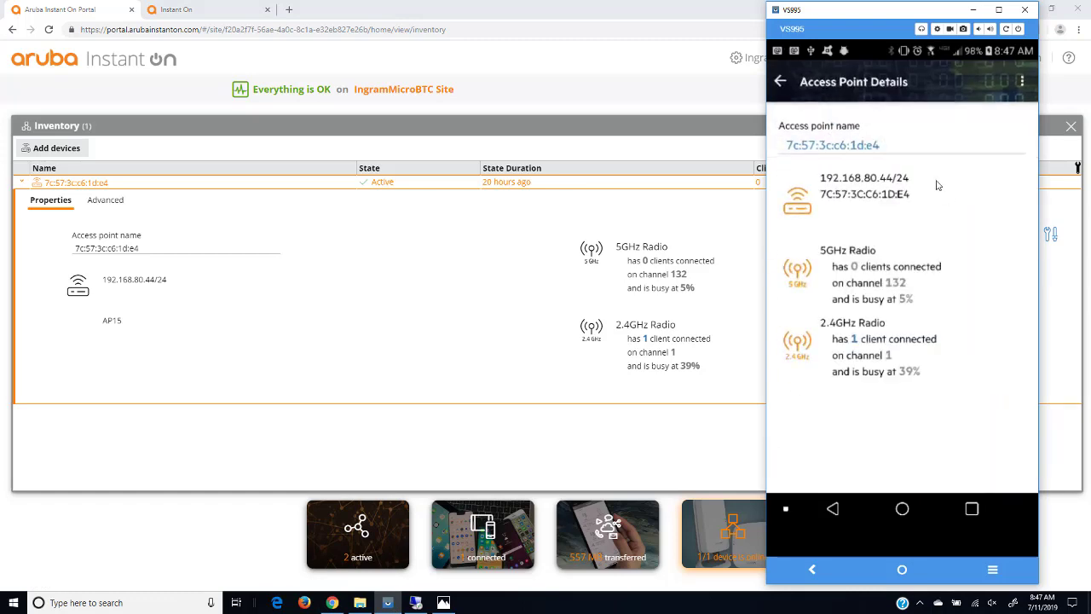
left_click(1022, 81)
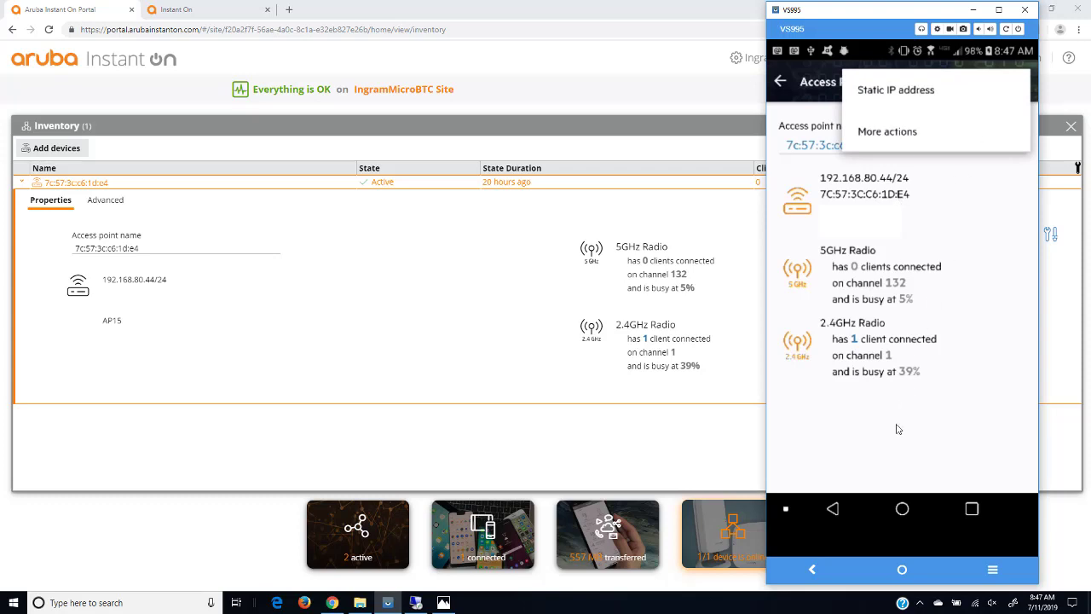
left_click(894, 448)
left_click(782, 82)
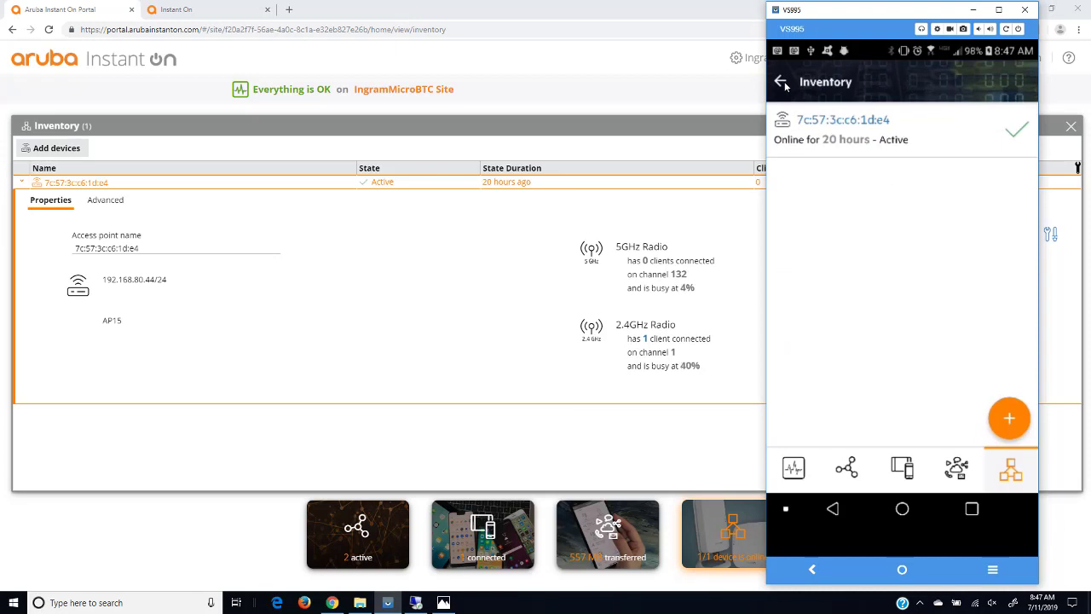
left_click(782, 83)
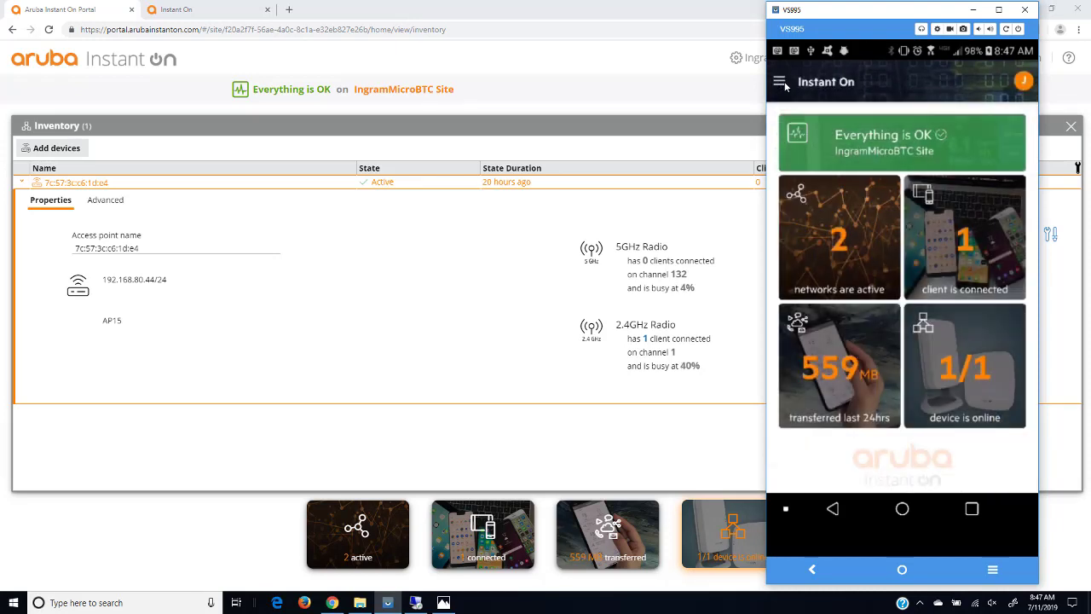
Walk through the portal's new site setup with network name IngramMicroSecond and a network password, up to the device serial number, and leave the setup.
left_click(44, 60)
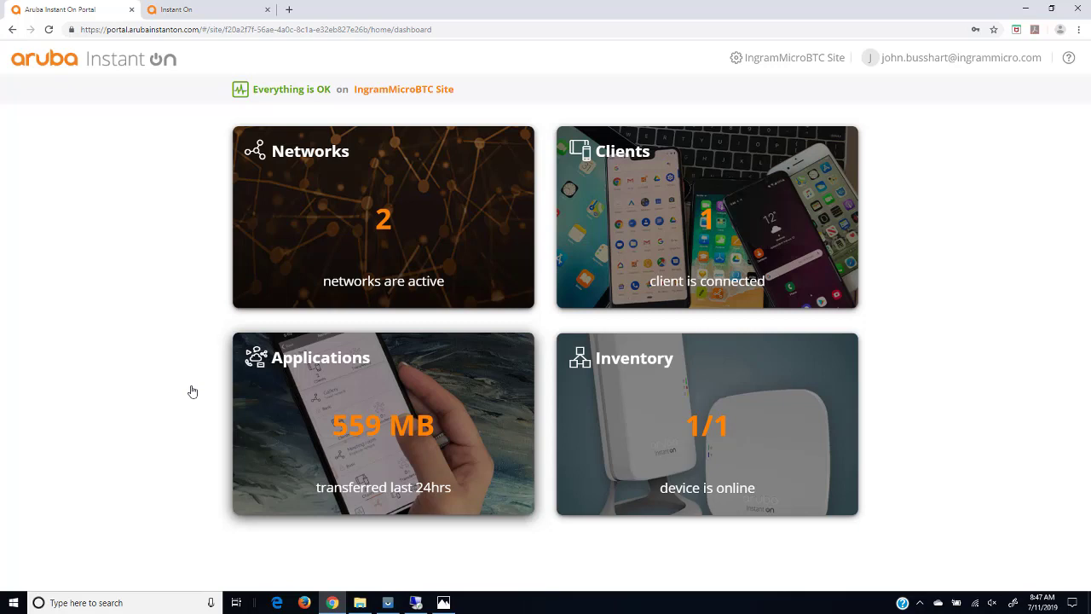
left_click(788, 64)
left_click(777, 147)
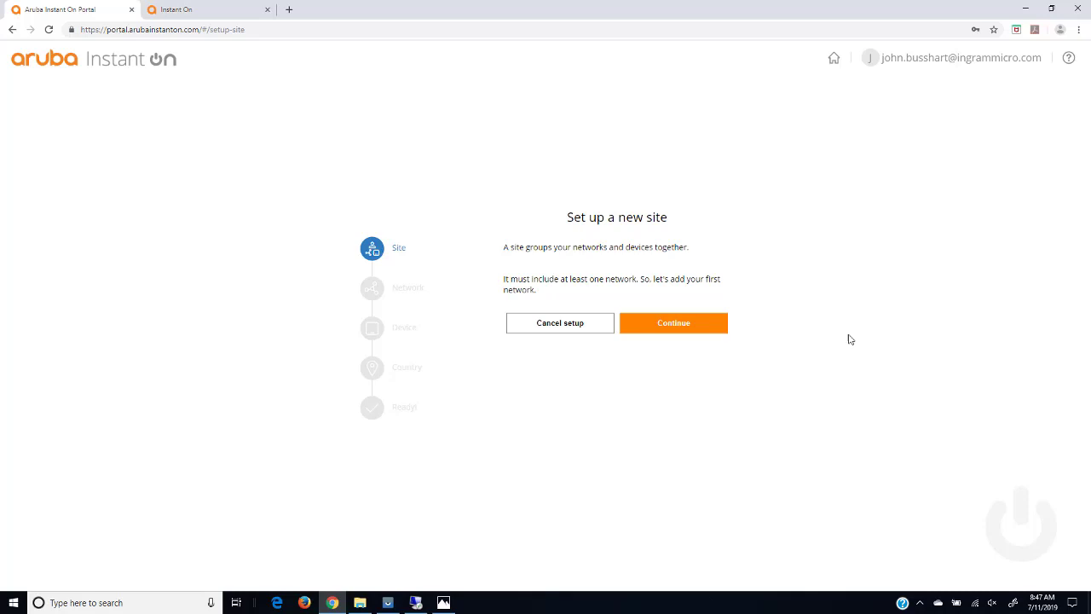
left_click(680, 327)
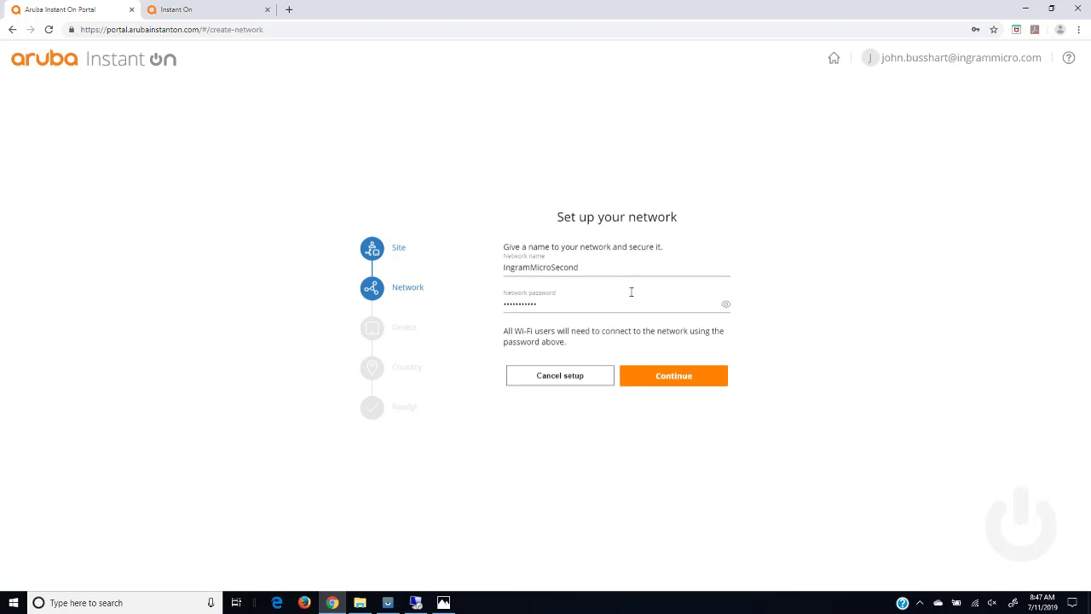
left_click(674, 375)
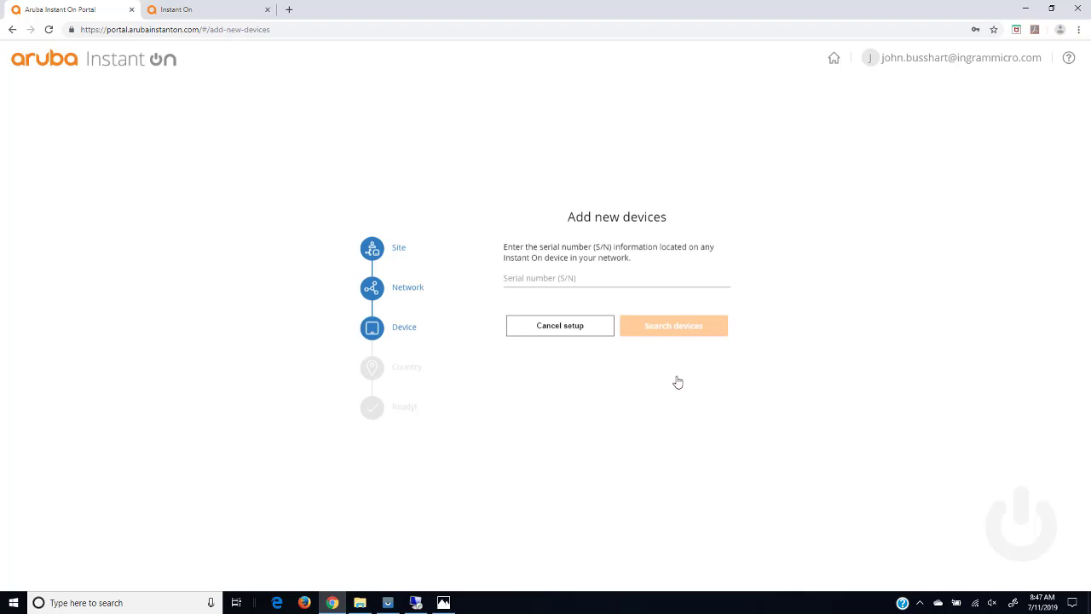
left_click(521, 280)
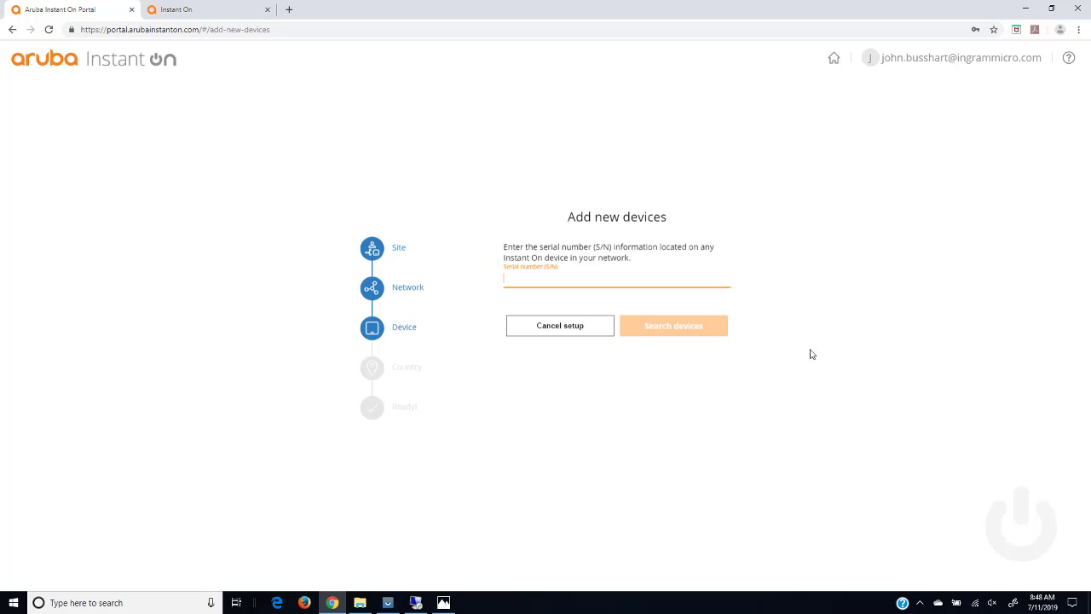
left_click(52, 62)
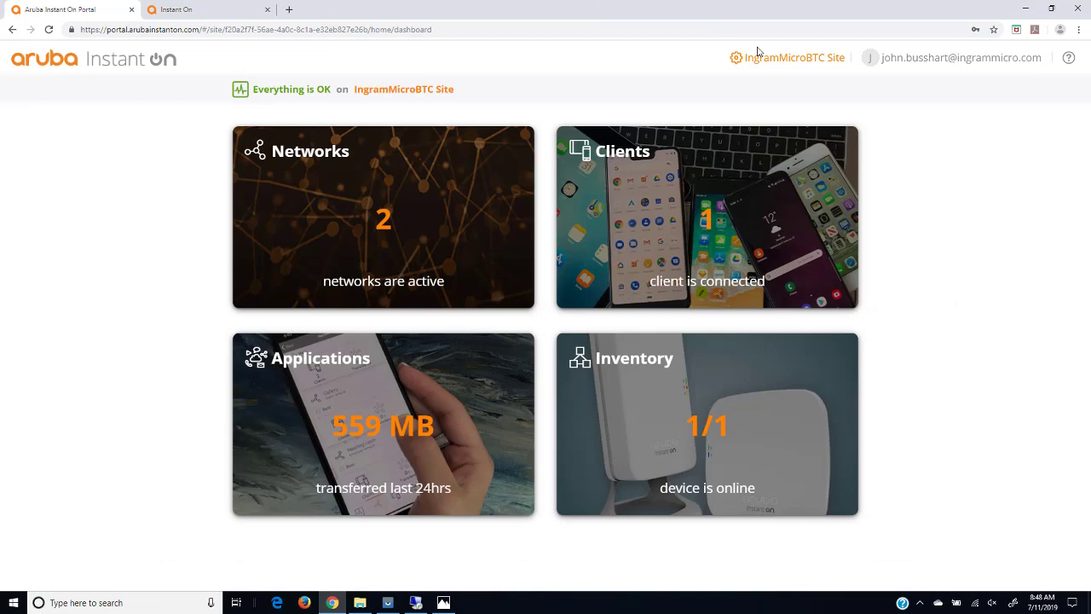
View the Add a new device page through the IngramMicroBTC Site options, and reopen it from the Inventory view.
left_click(767, 56)
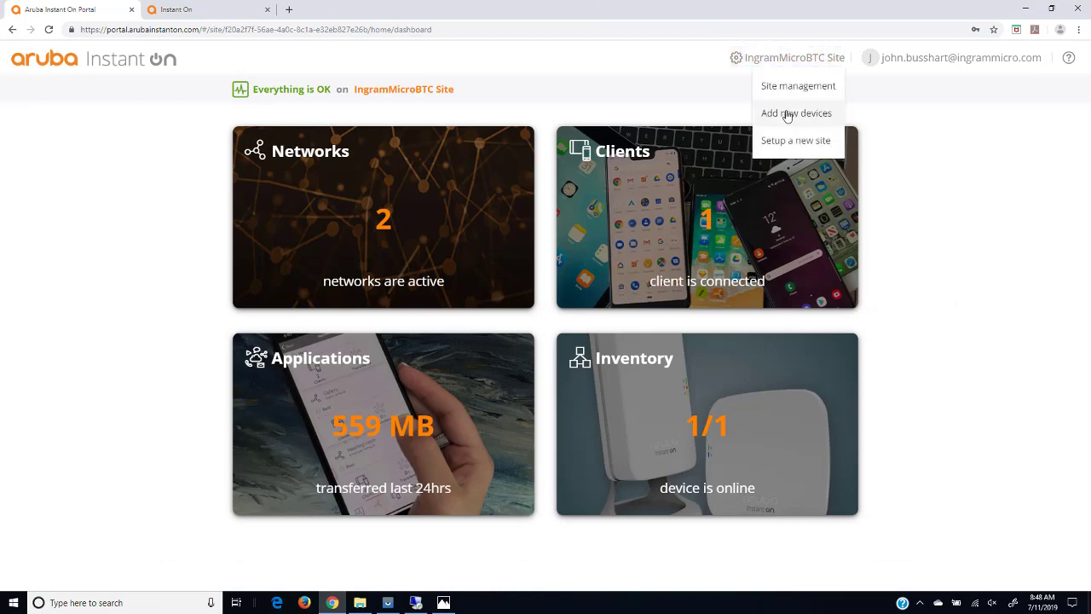
left_click(788, 119)
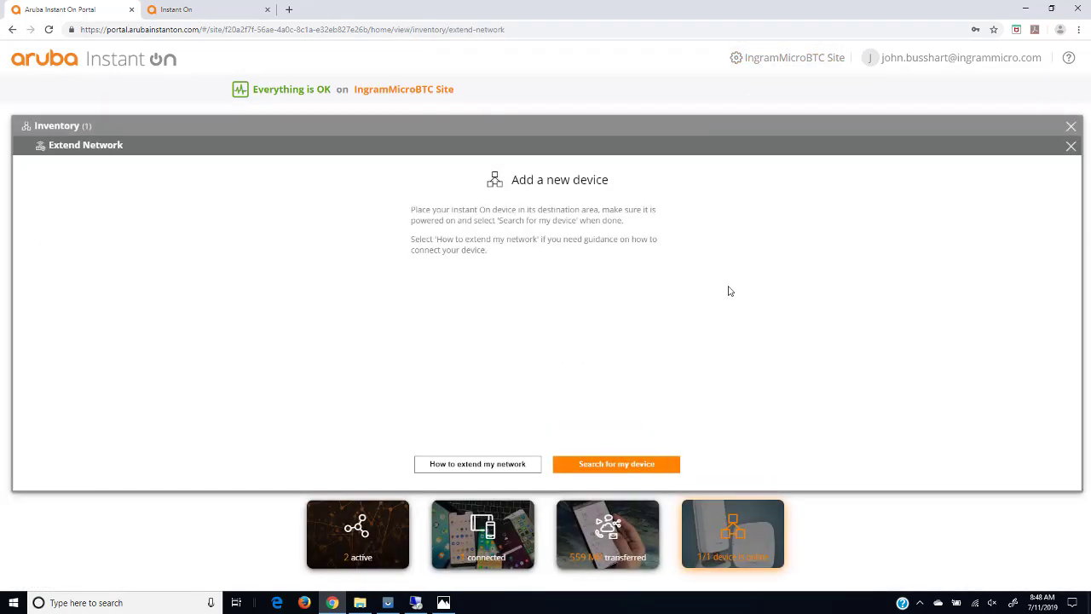
left_click(91, 64)
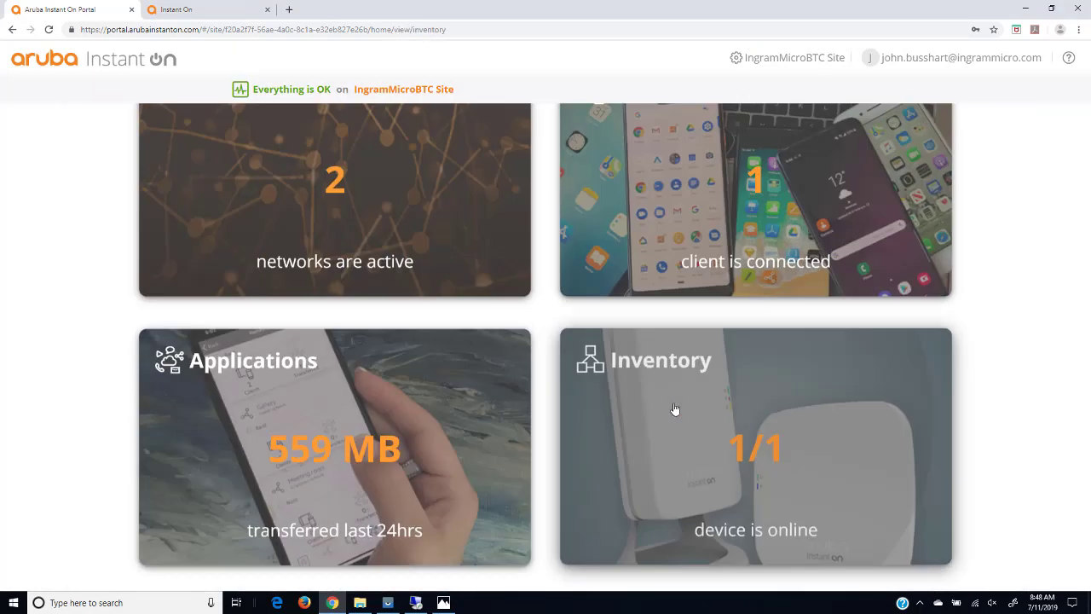
left_click(675, 407)
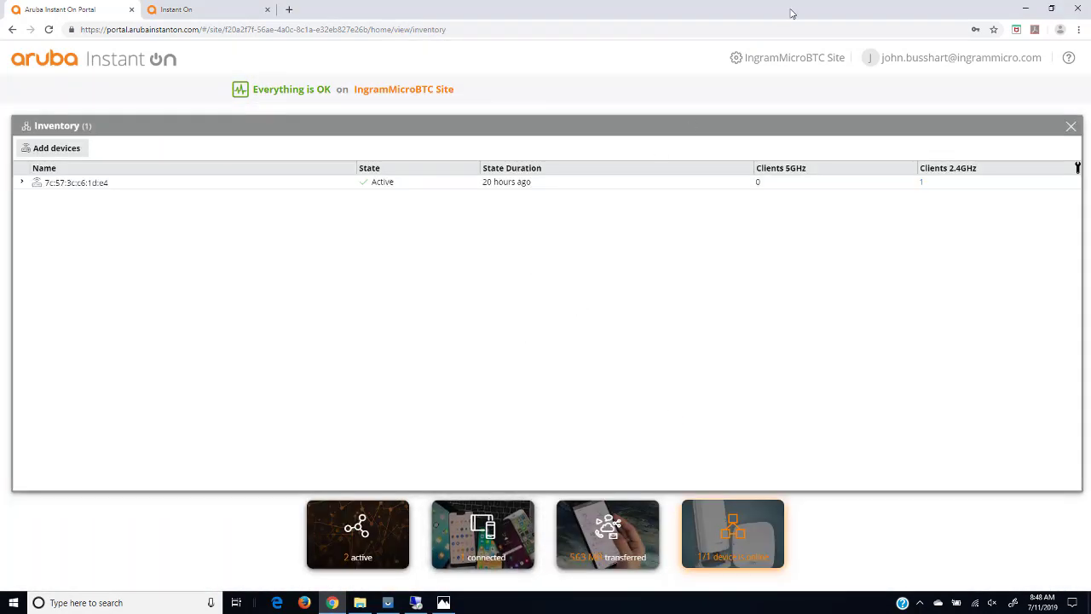
left_click(56, 147)
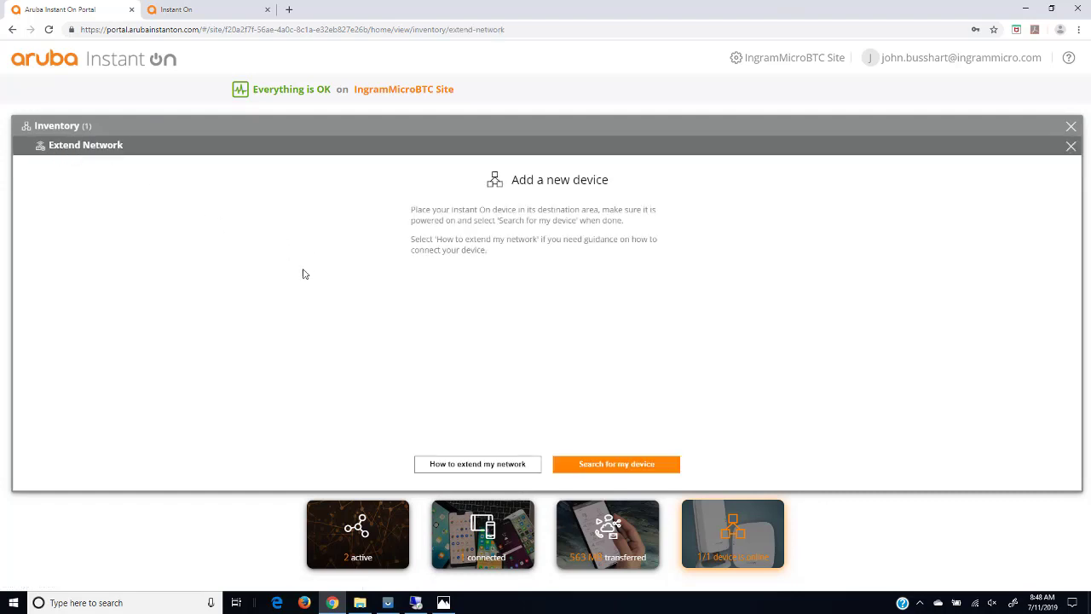
View the Add a new device page in the mirrored mobile app from its site options and from Inventory, and return to the home screen.
left_click(388, 603)
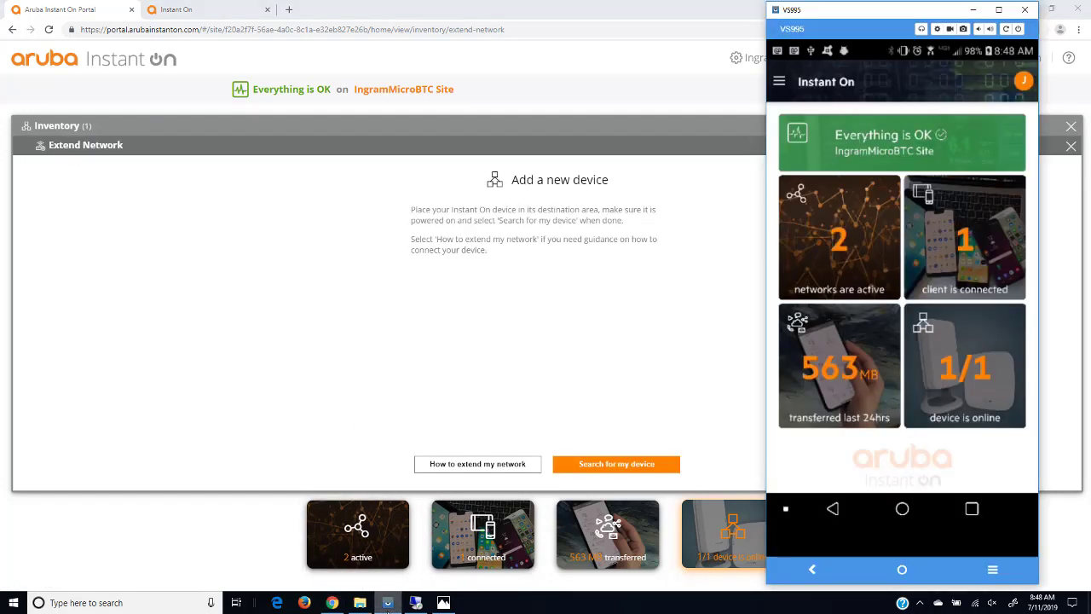
left_click(779, 83)
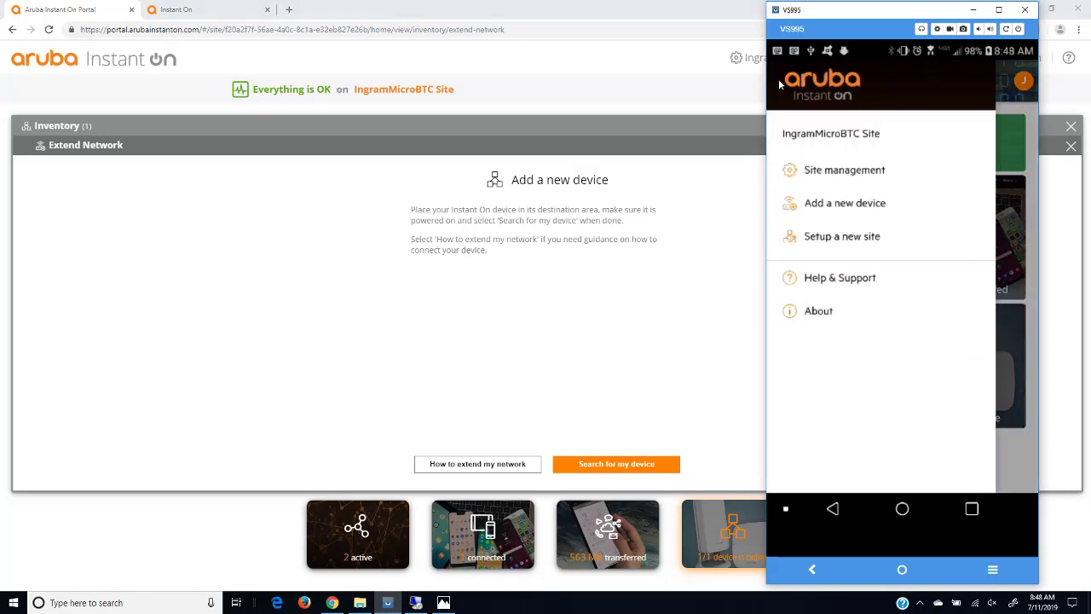
left_click(844, 205)
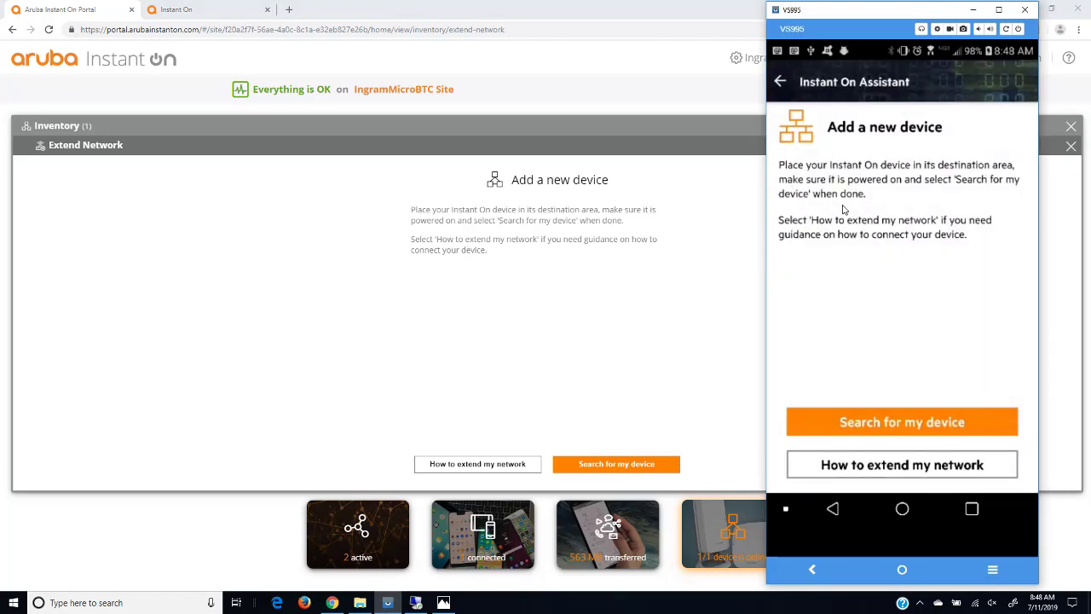
left_click(783, 83)
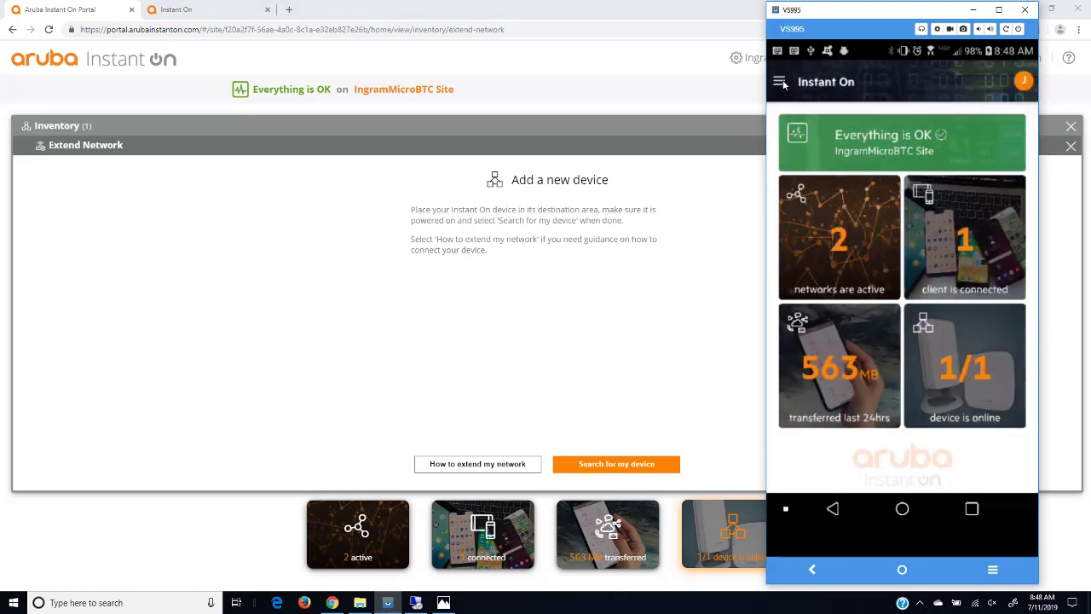
left_click(970, 358)
left_click(1010, 419)
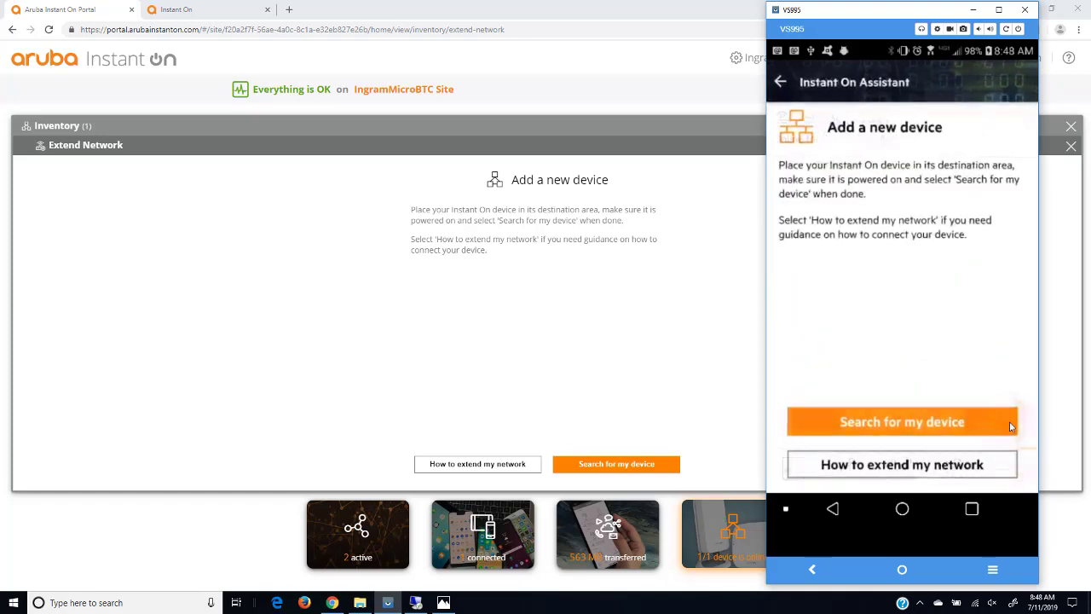
left_click(783, 82)
left_click(783, 82)
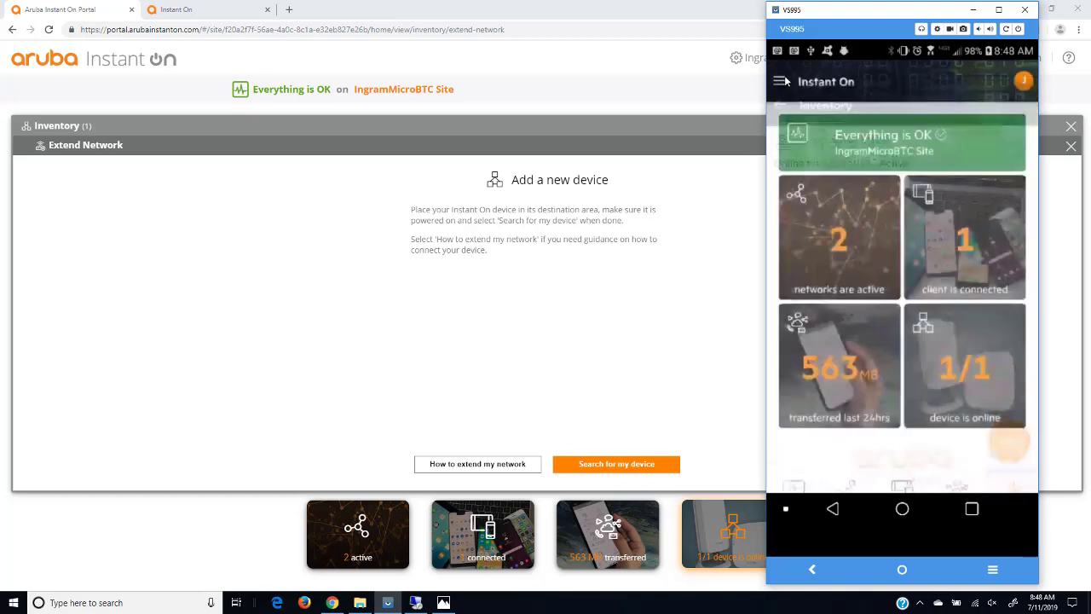
Search for new devices in the web portal, add the AP11D access point to the network, and finish the network extension.
left_click(442, 127)
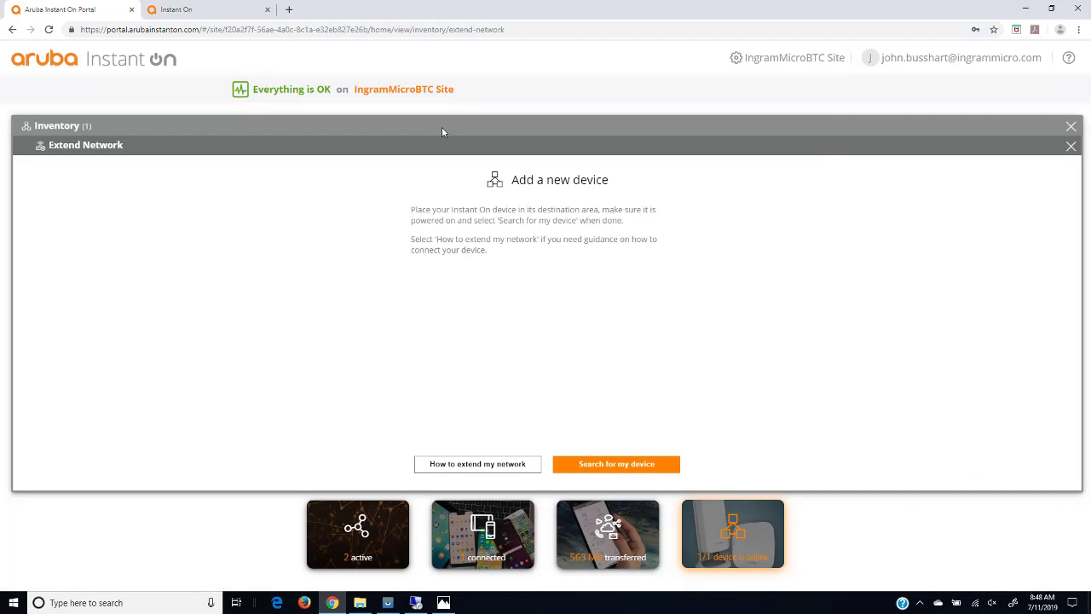
left_click(605, 468)
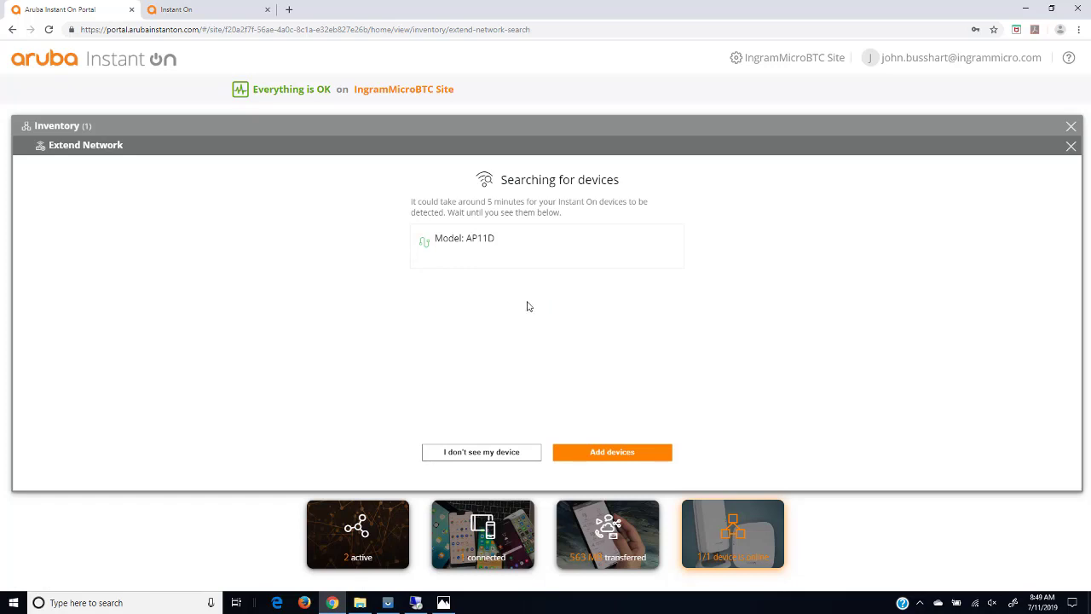
left_click(627, 453)
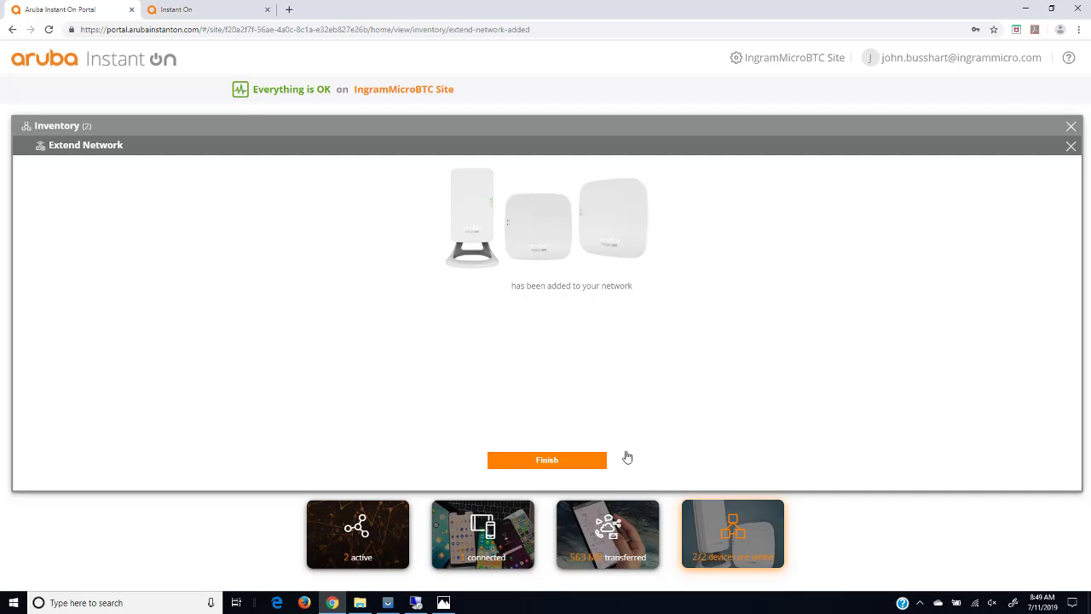
left_click(540, 461)
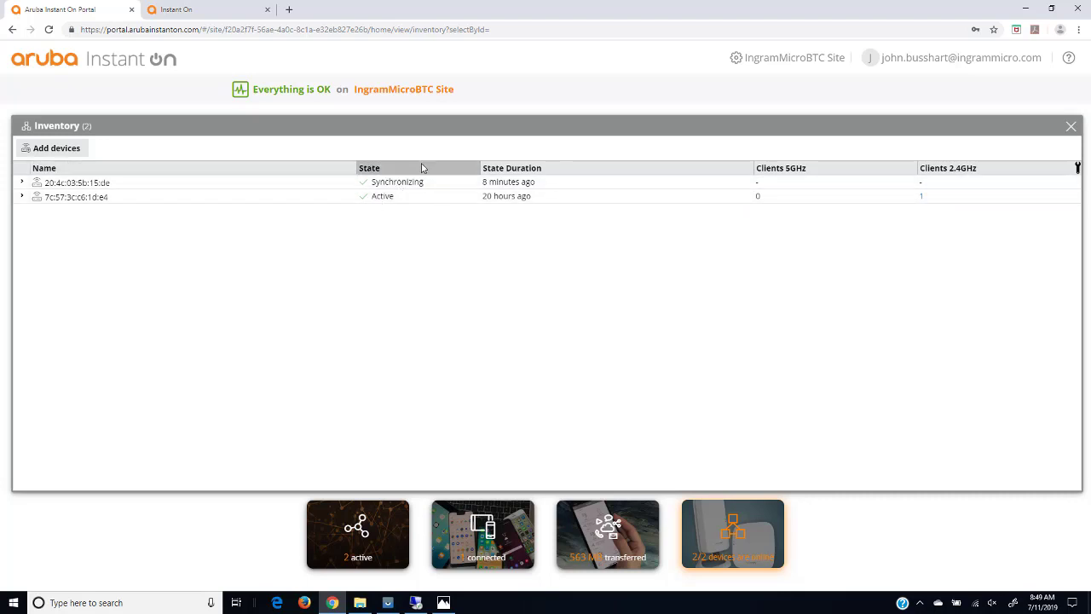
View the AP11D access point's properties in the portal, check the mobile app's Inventory, and return to the portal dashboard.
left_click(21, 183)
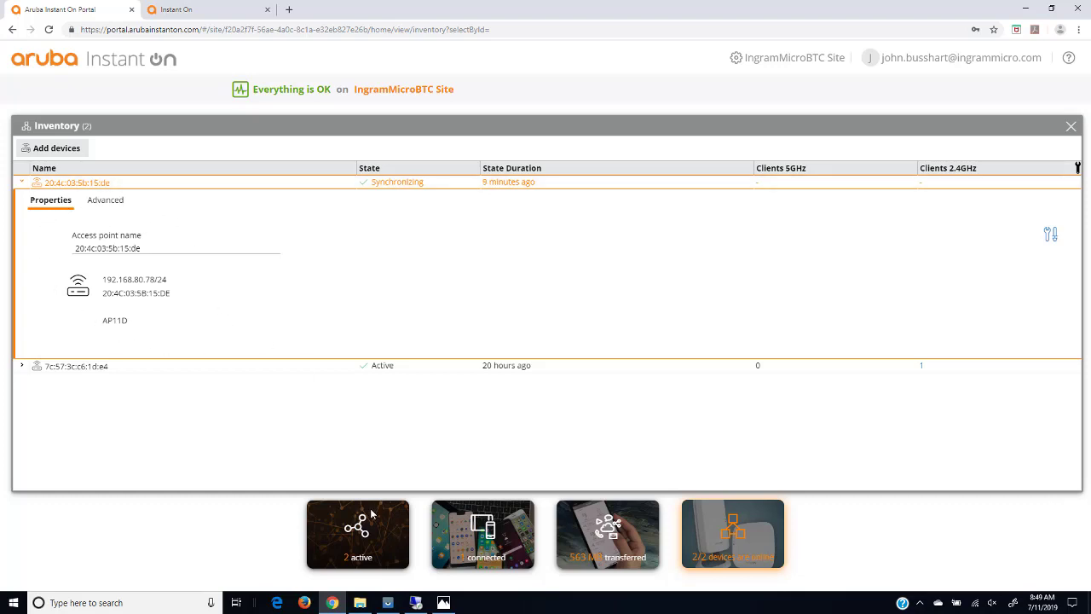
left_click(388, 602)
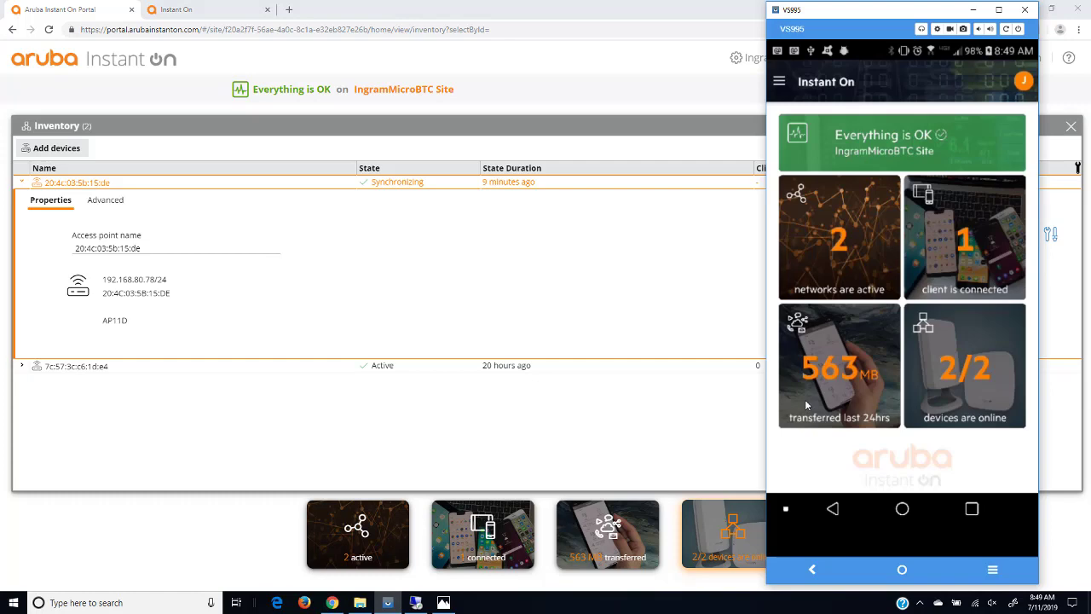
left_click(949, 381)
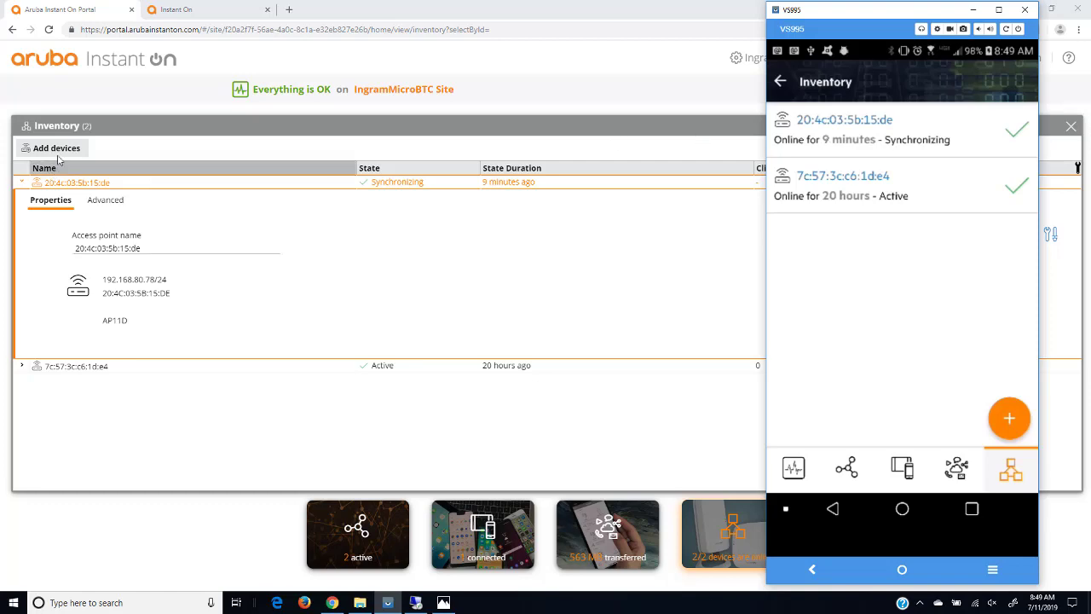
left_click(48, 85)
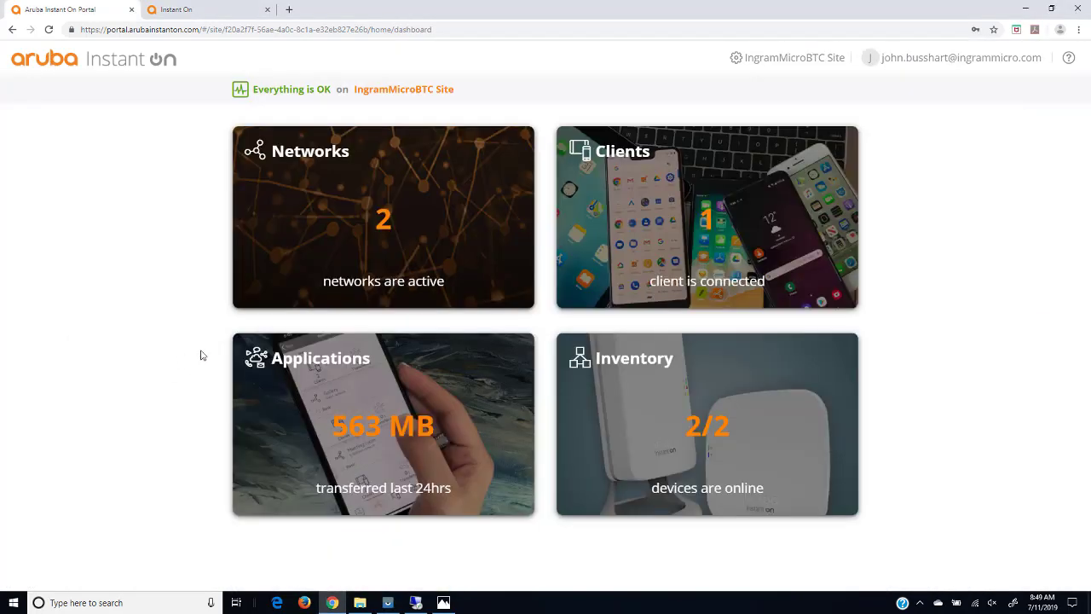
Remove the AP11D access point from the web portal's Inventory through its troubleshooting options.
left_click(626, 426)
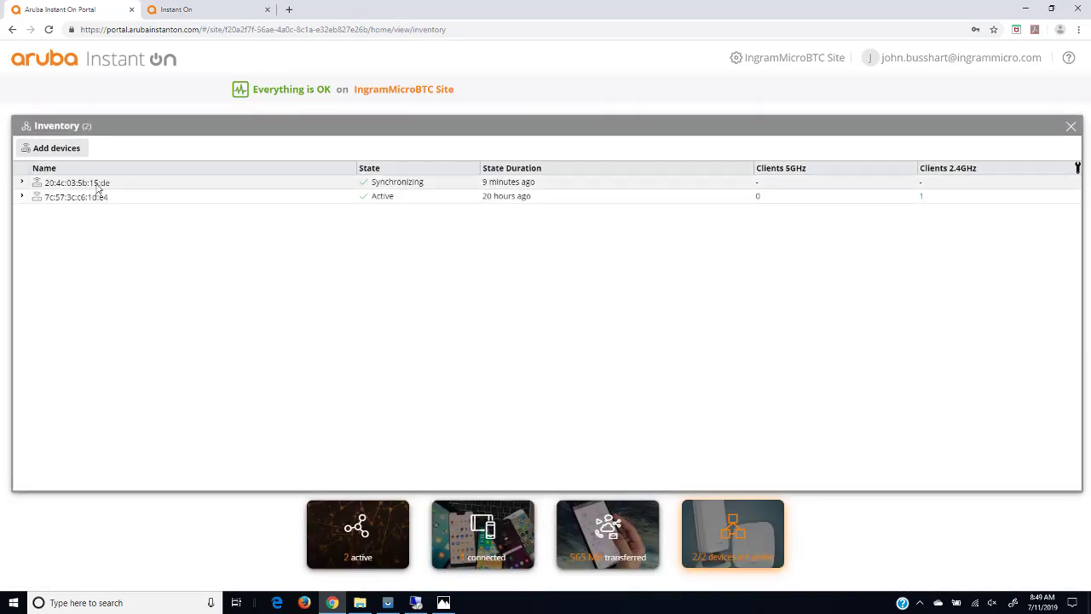
left_click(21, 182)
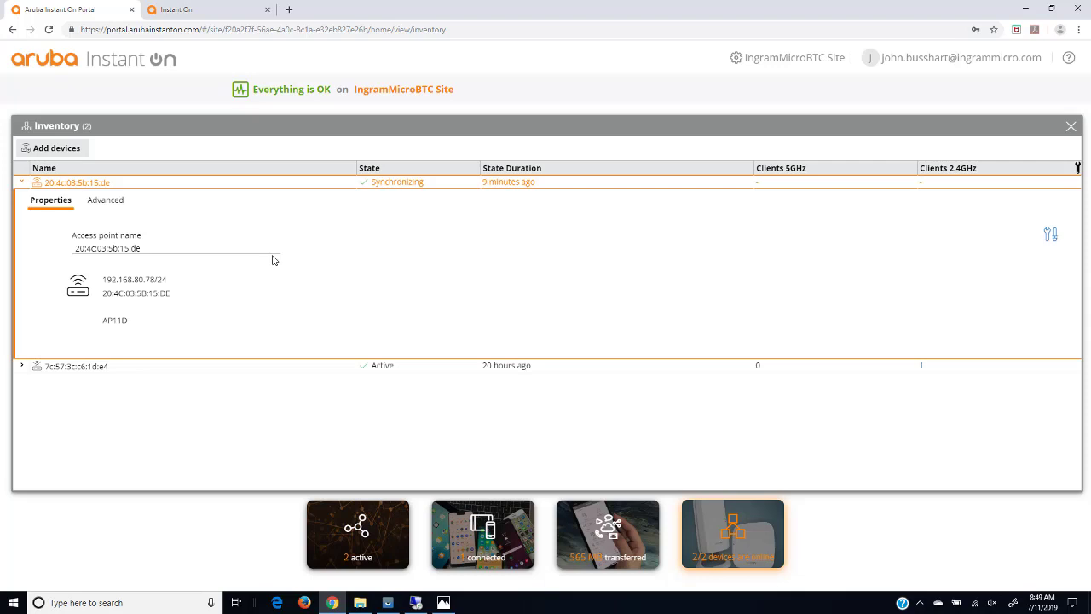
left_click(1049, 236)
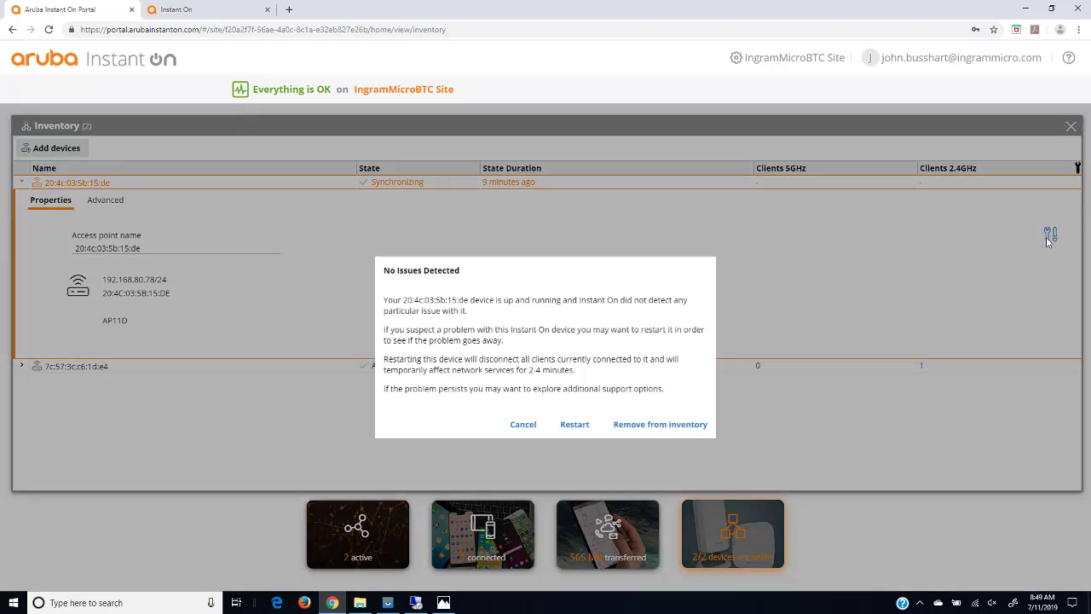
left_click(681, 424)
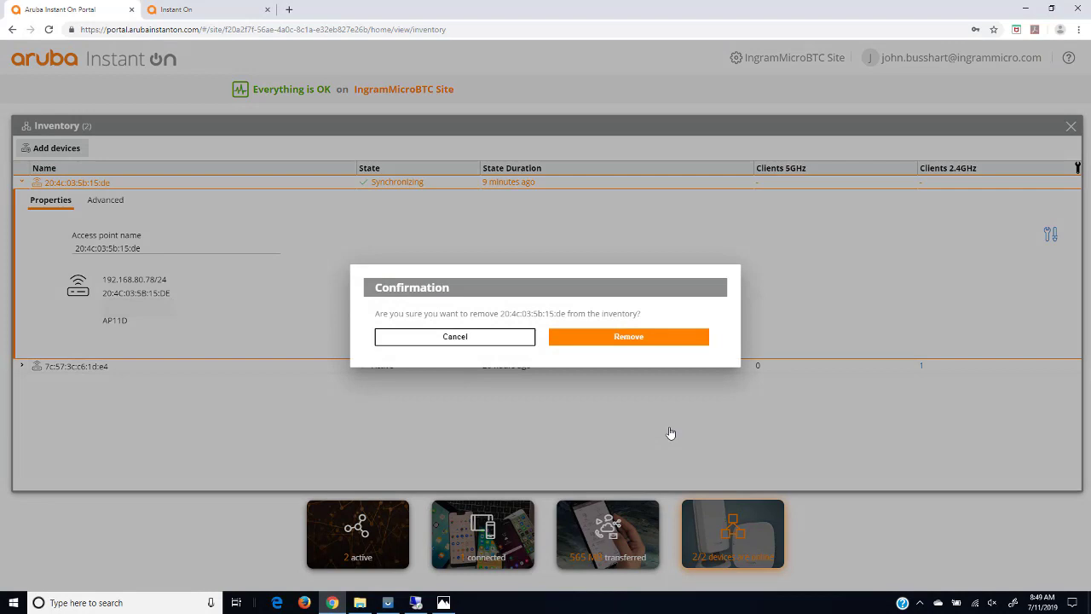
left_click(599, 339)
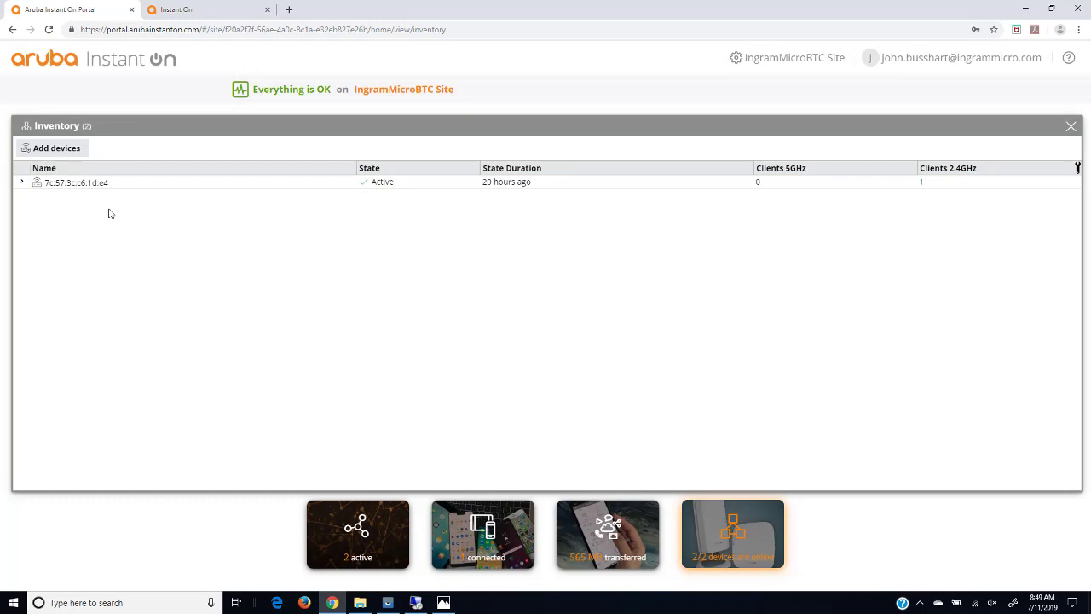
Check the device status on the portal dashboard and in the mobile app's Inventory, and return to the app's home screen.
left_click(49, 65)
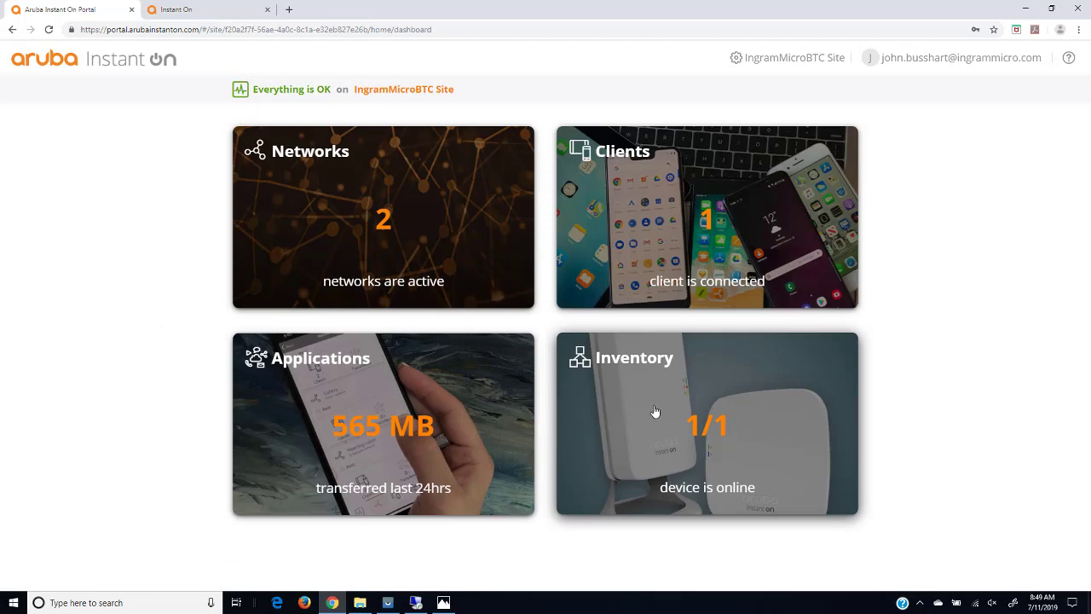
left_click(388, 603)
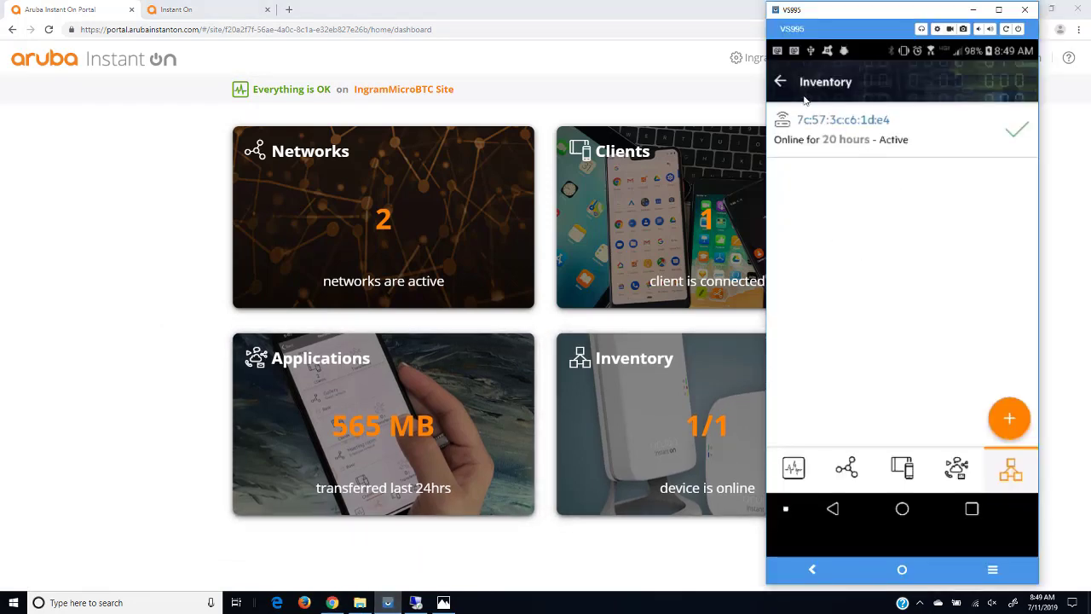
left_click(781, 82)
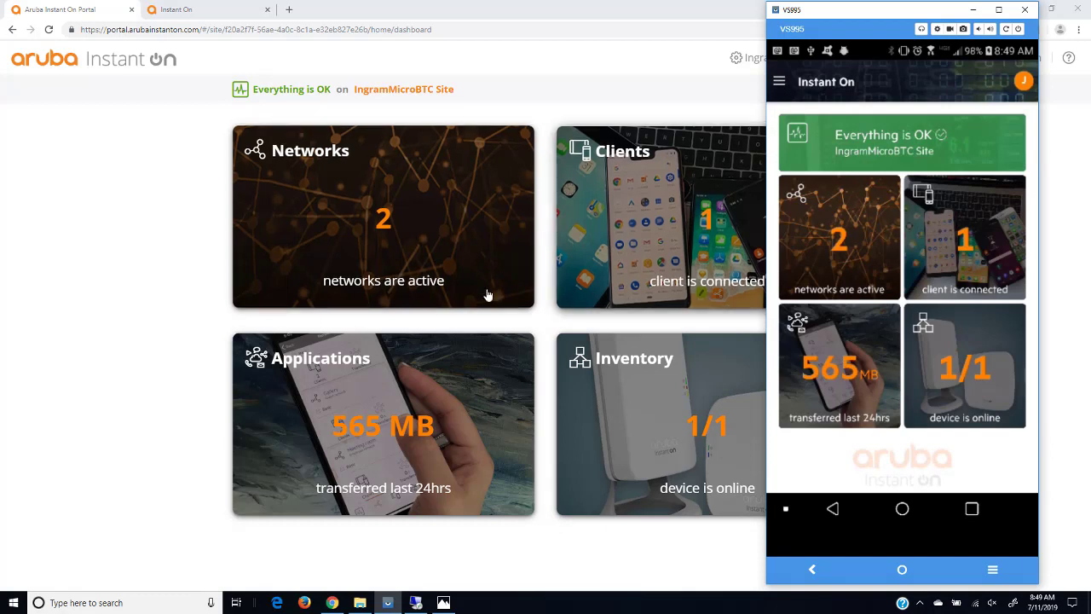